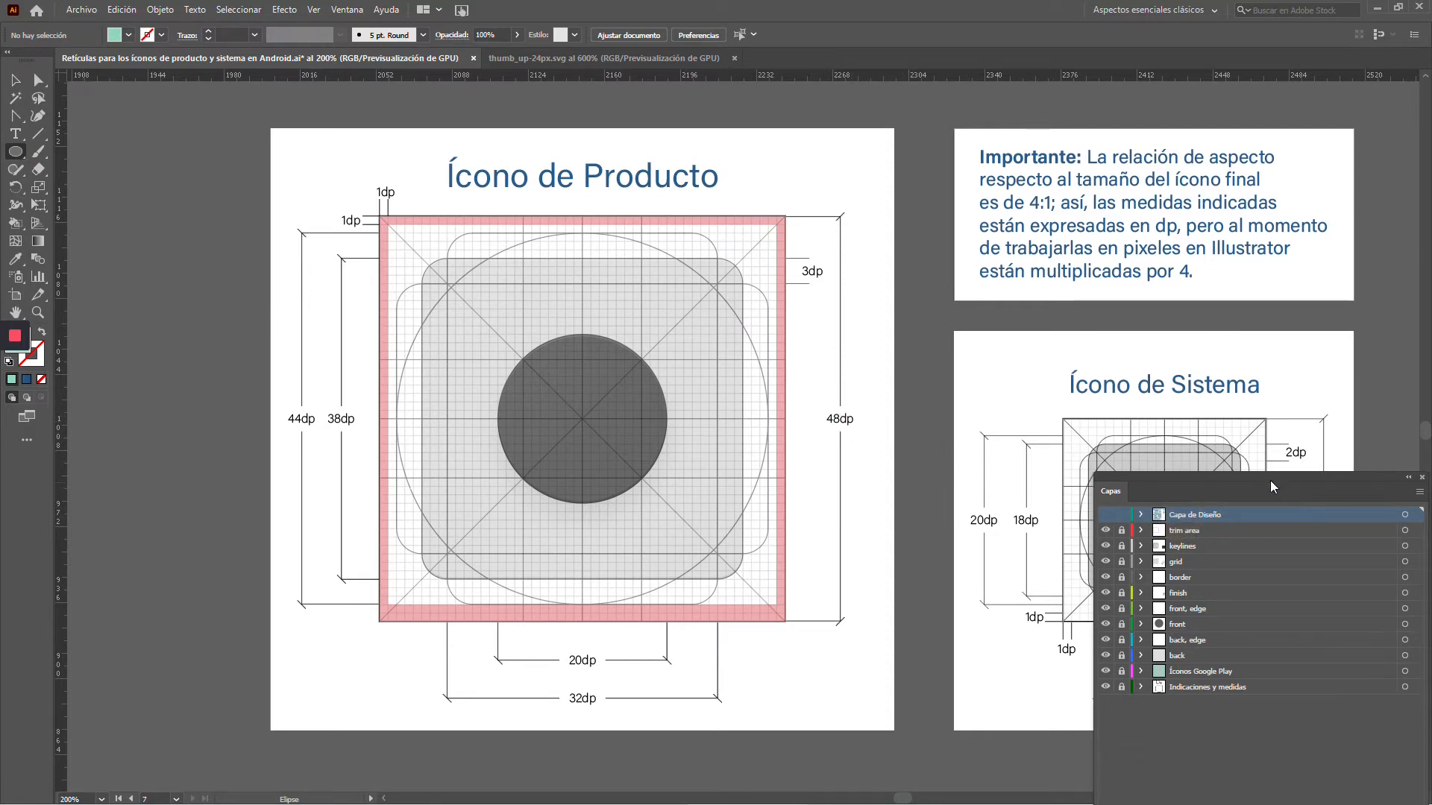
Move the layer list clear of the artboard and add a new layer above Capa de Diseño
left_click_drag(1271, 486, 1175, 142)
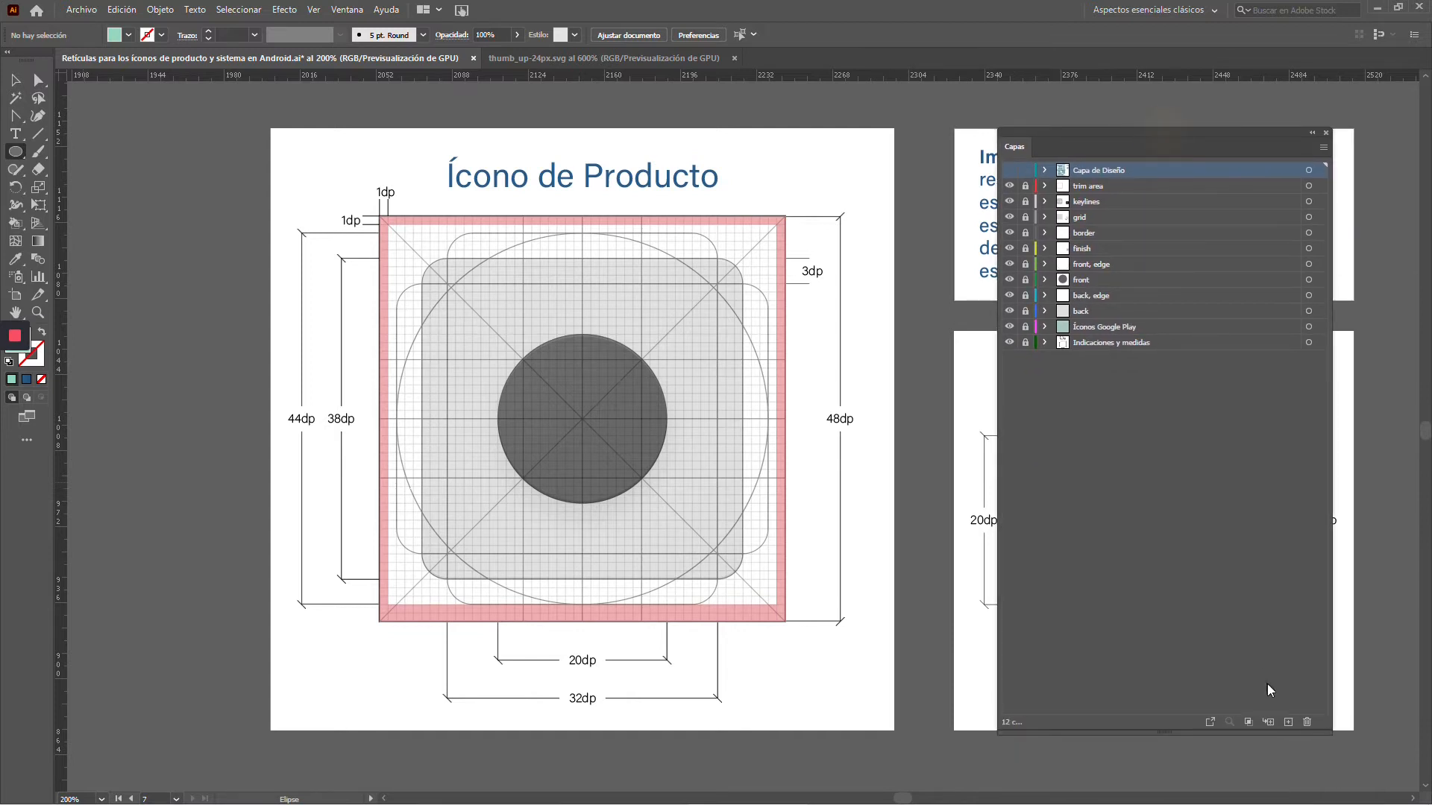
left_click(1288, 722)
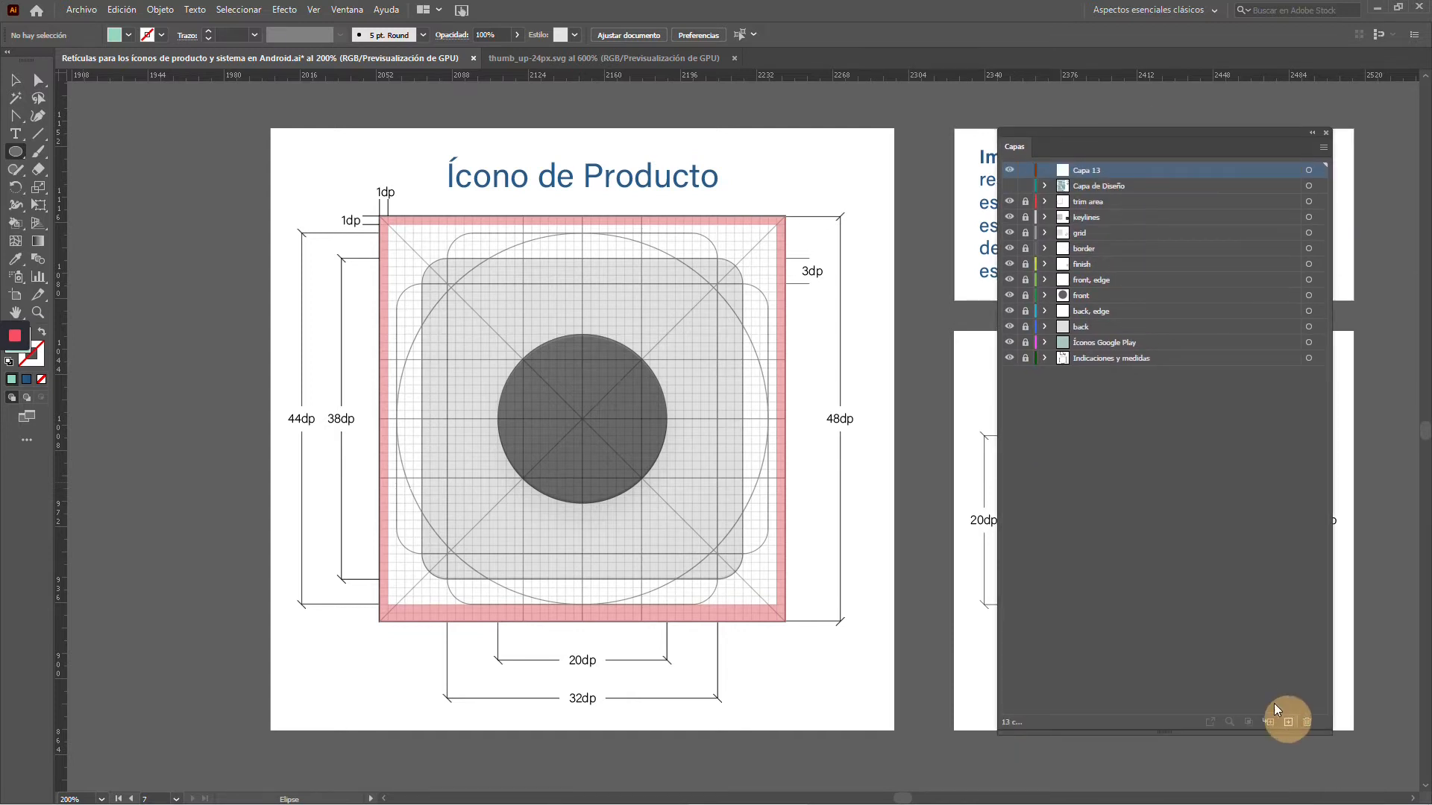
Draw a circle of about 24 pt around the 48dp label and make it outline-only
left_click(14, 150)
left_click_drag(818, 401, 867, 452)
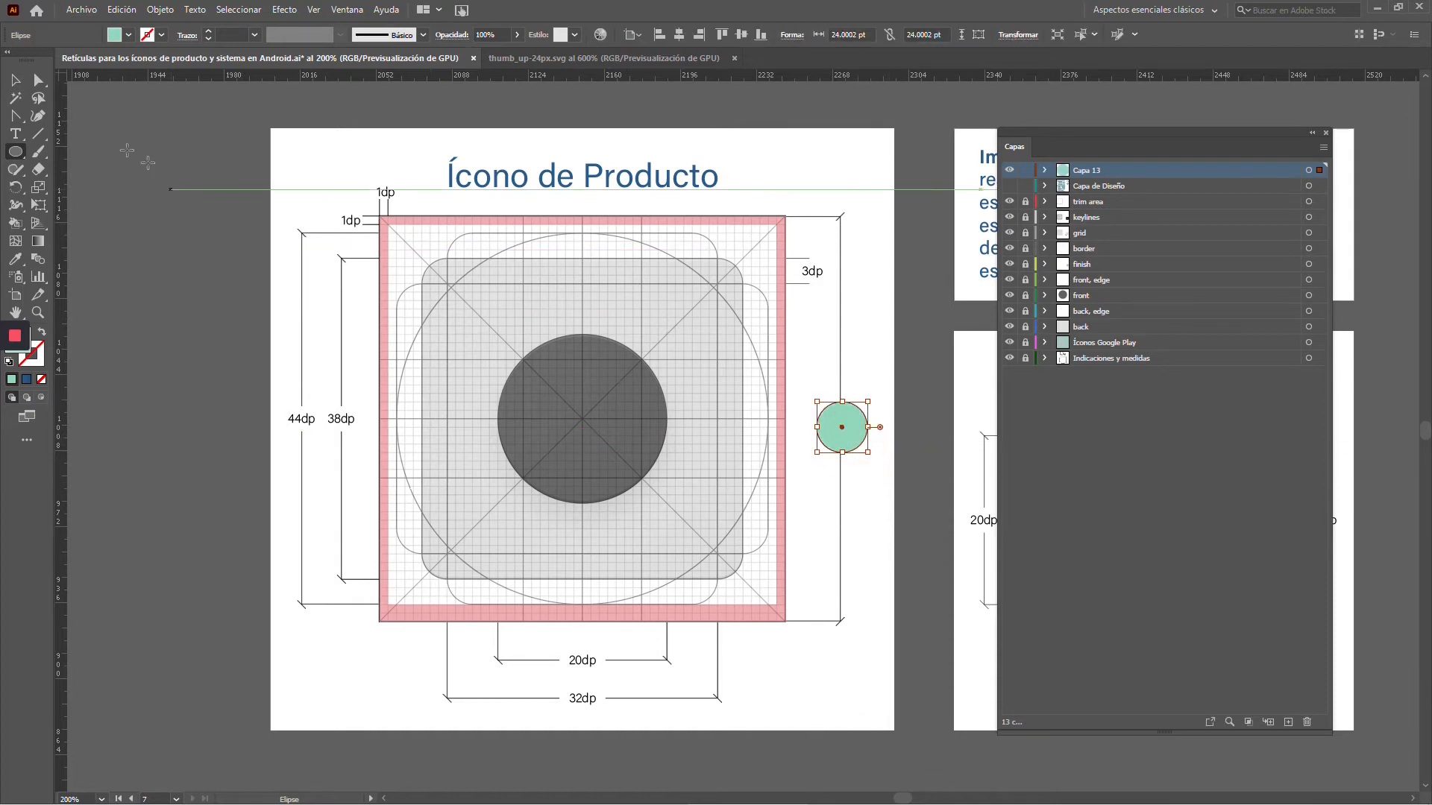
left_click(15, 82)
key("shift+x")
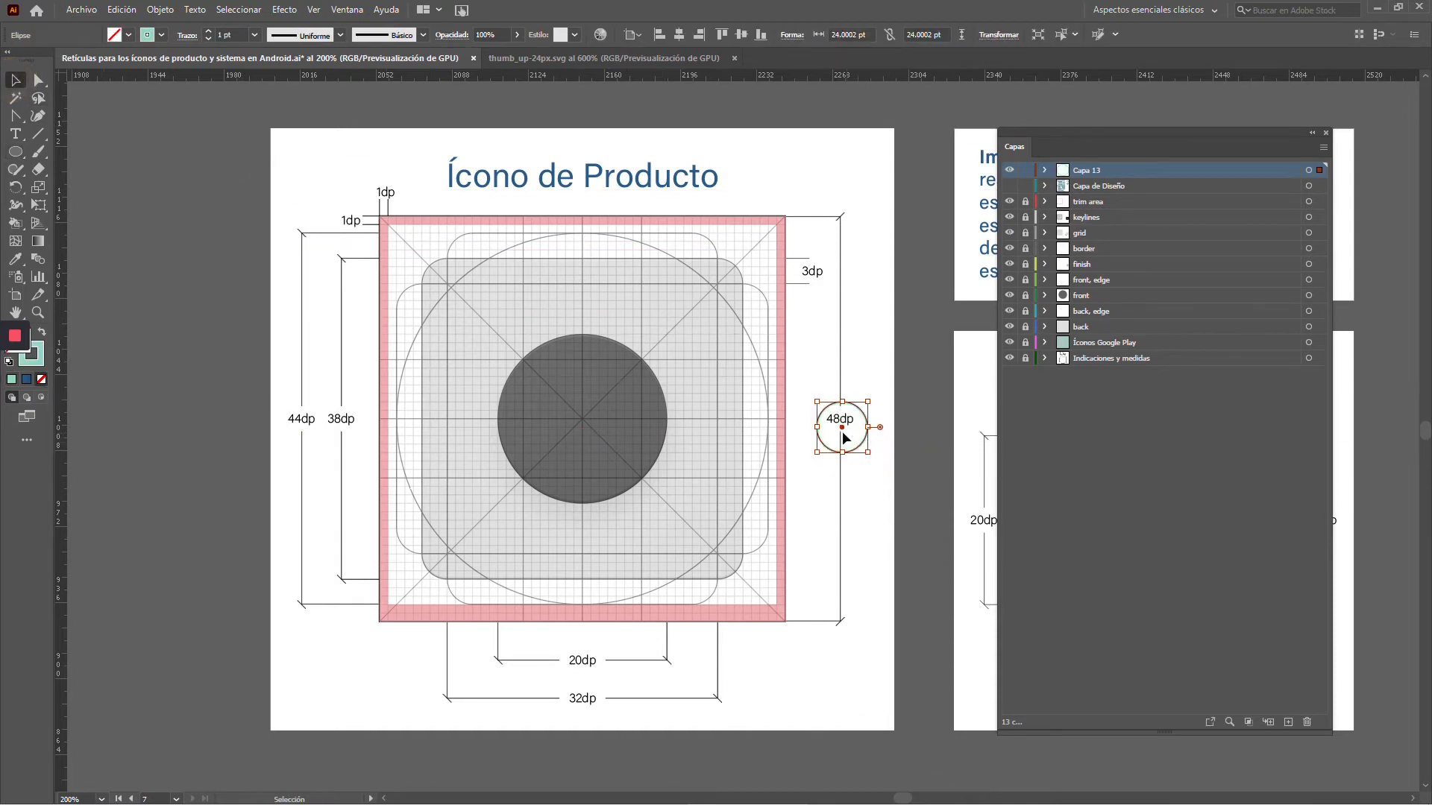
Move the marker circle onto the 44dp label and delete it
left_click_drag(841, 431, 304, 429)
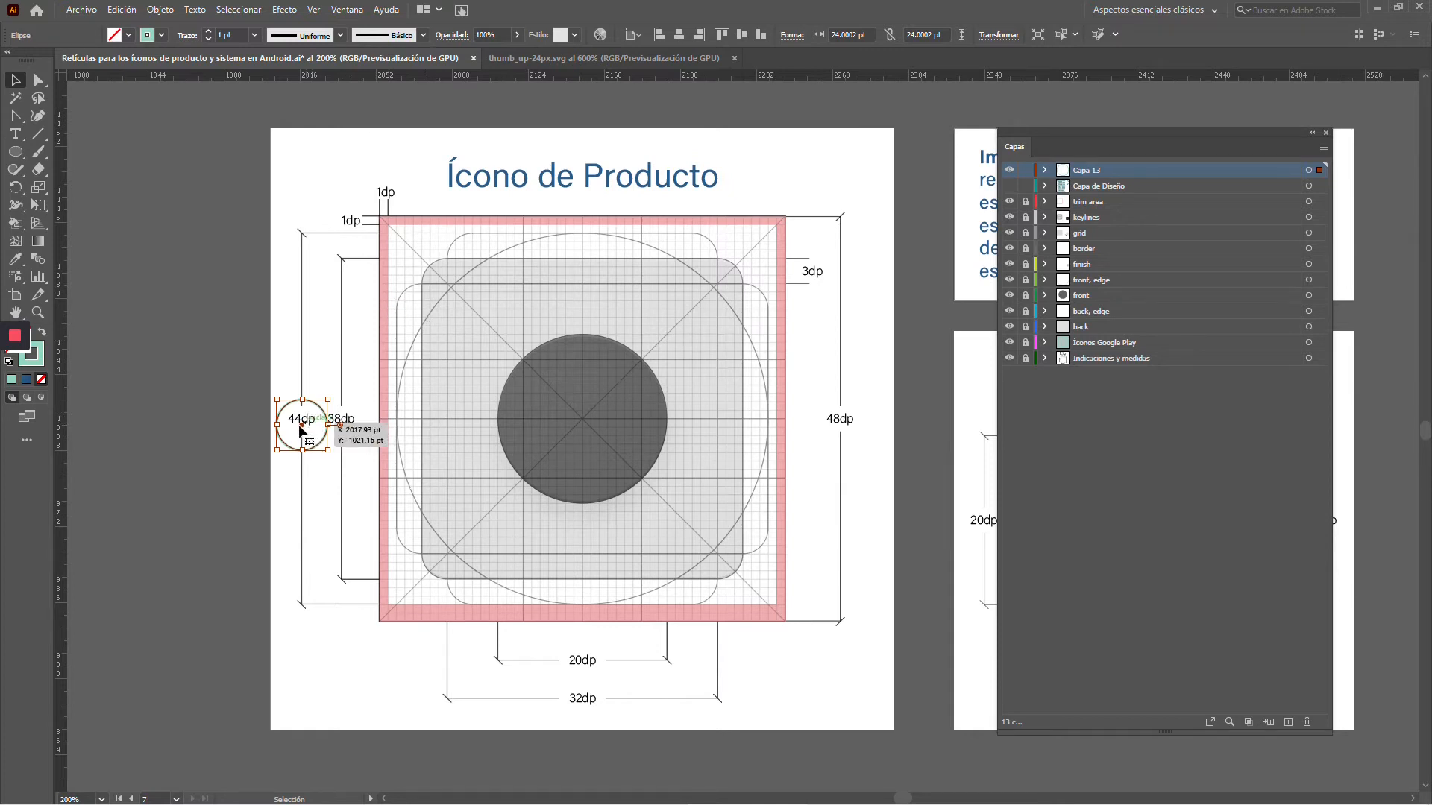
key("Delete")
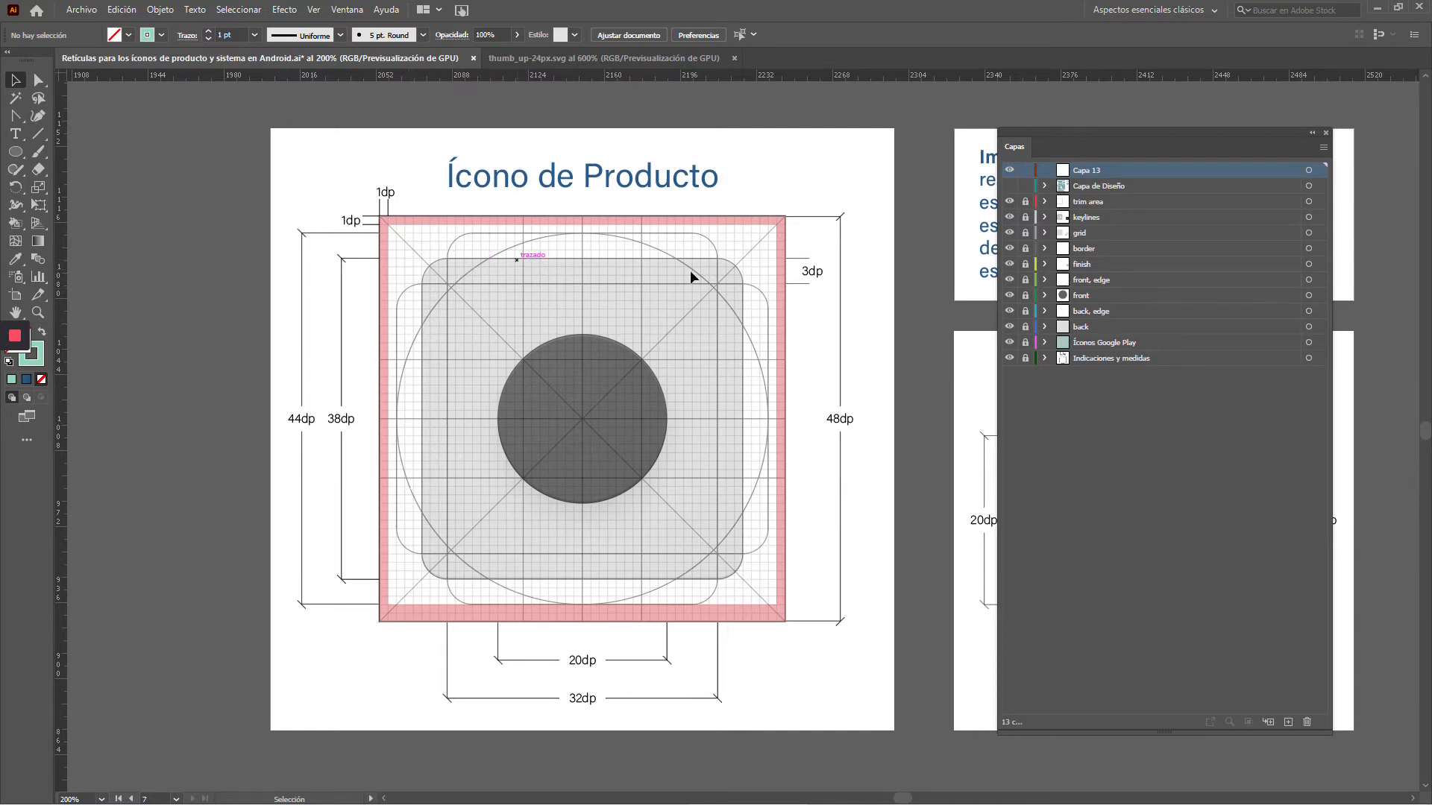
Unlock all layers from trim area down to Indicaciones y medidas and select the keylines symbol in the product icon template
left_click_drag(1026, 203, 1024, 358)
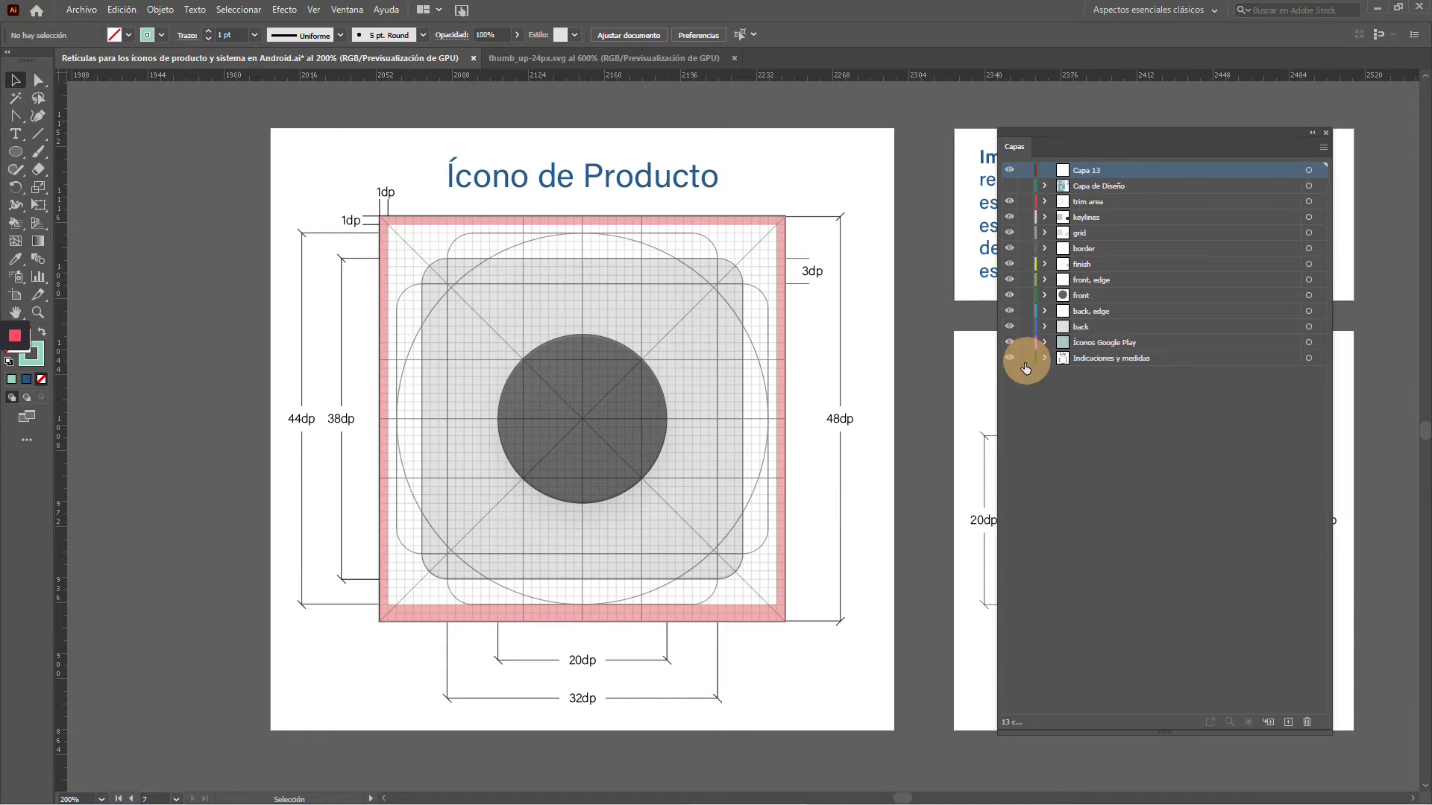
left_click(752, 240)
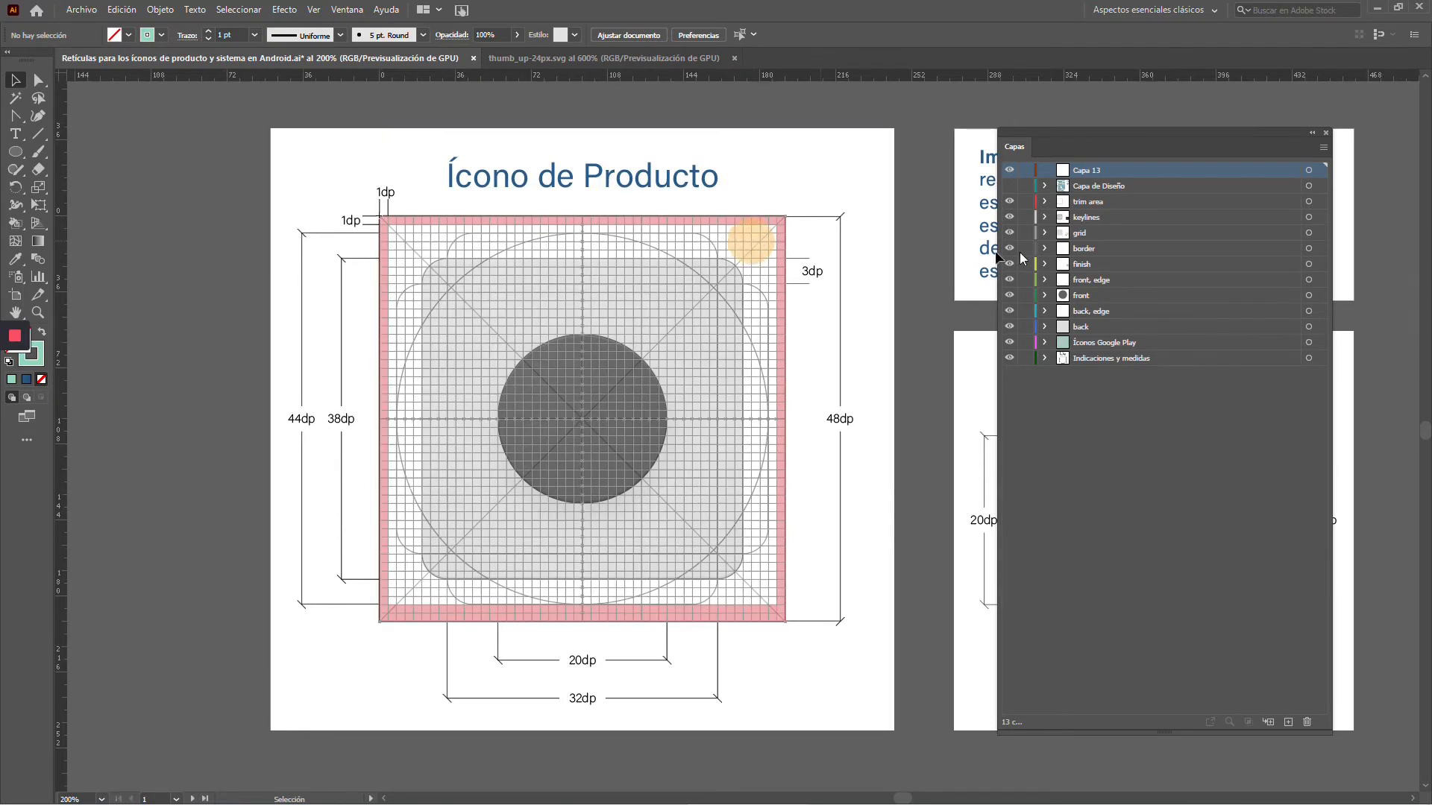
left_click(709, 243)
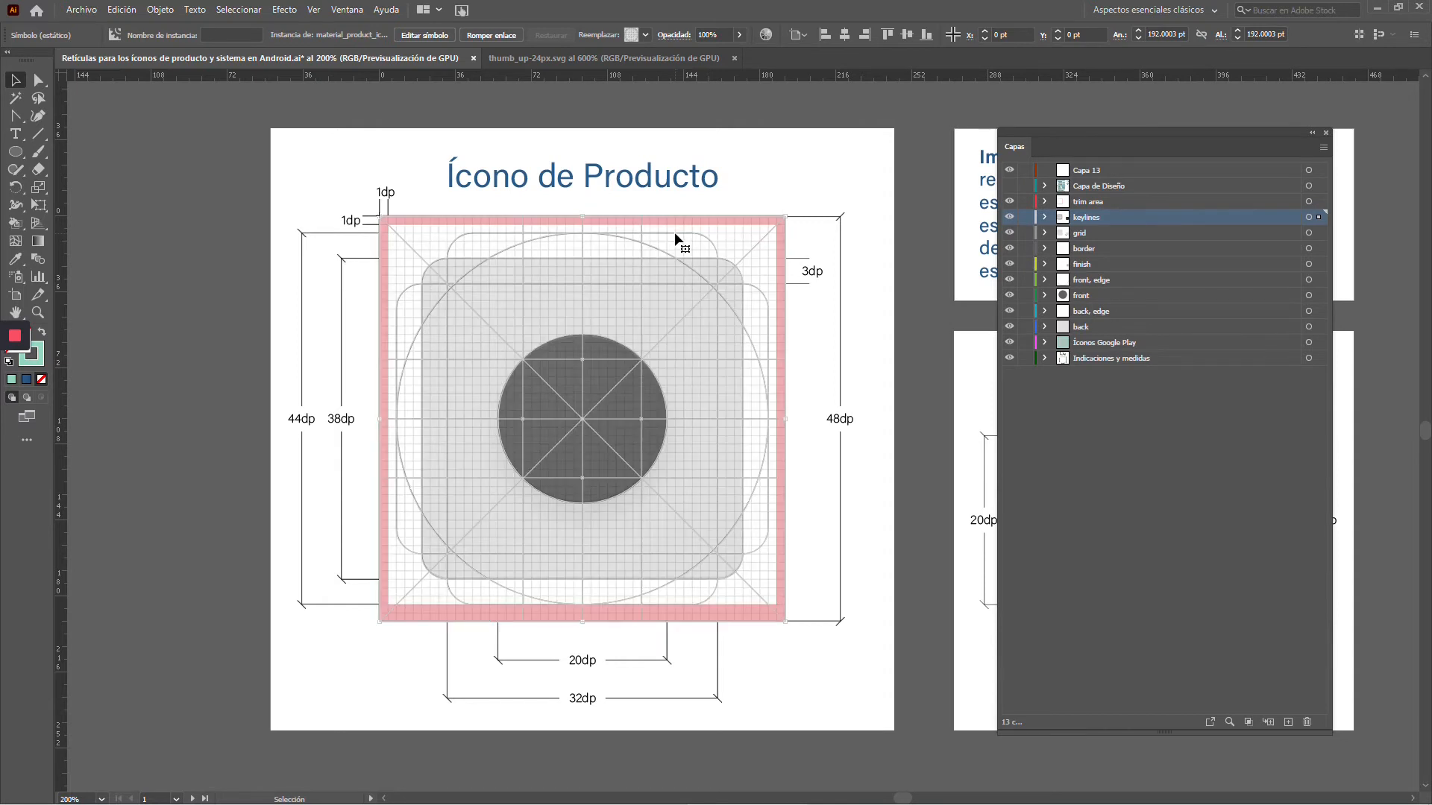
Lock trim area and all layers from grid down, leaving keylines unlocked, and select the keylines symbol
left_click(1016, 221)
left_click(1015, 221)
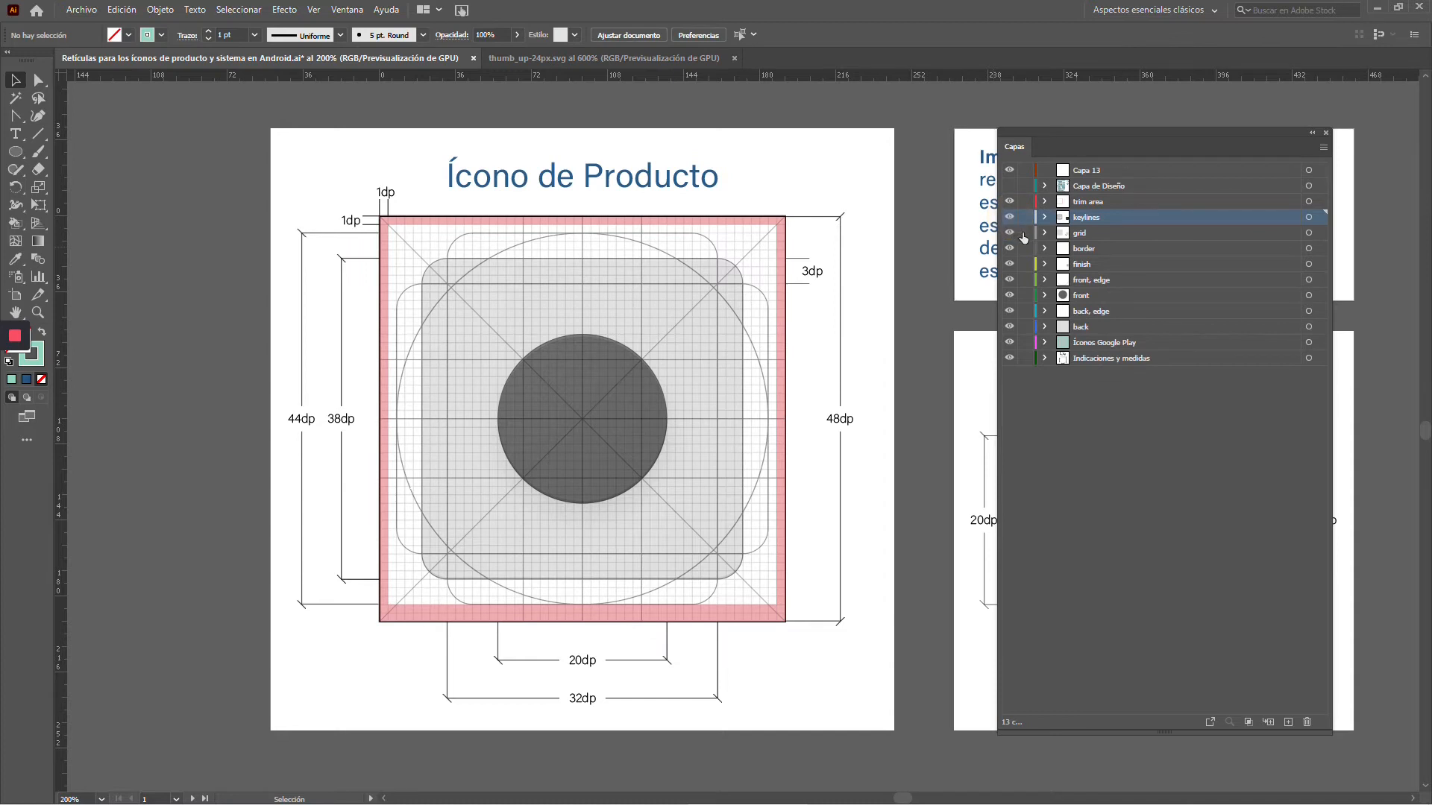
left_click_drag(1023, 237, 1025, 358)
left_click(1025, 201)
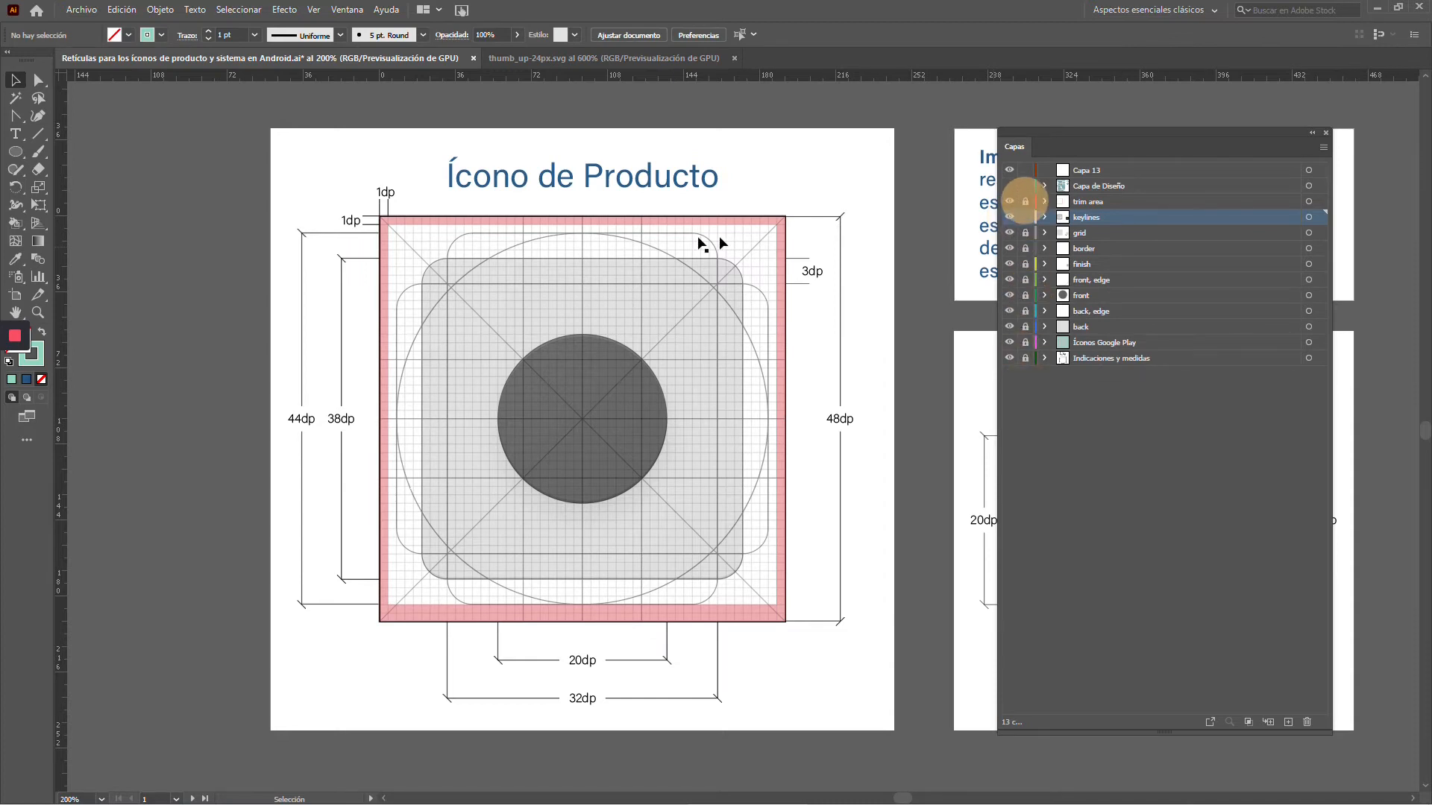
left_click(687, 230)
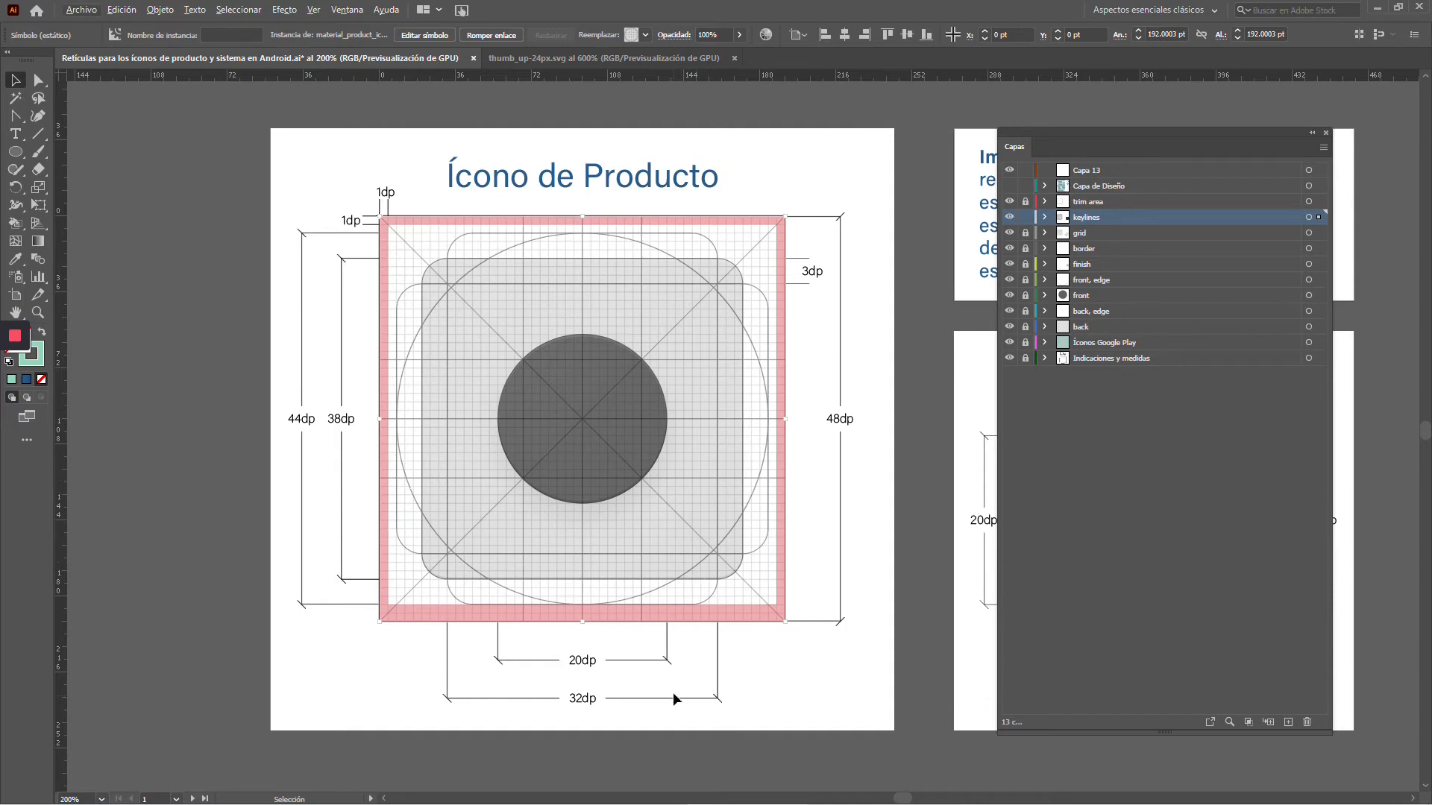
Examine the keyline shapes and the 20dp and 32dp dimensions of the product icon template up close
left_click_drag(668, 674, 660, 559)
scroll(608, 561, "up", 3)
scroll(608, 567, "down", 1)
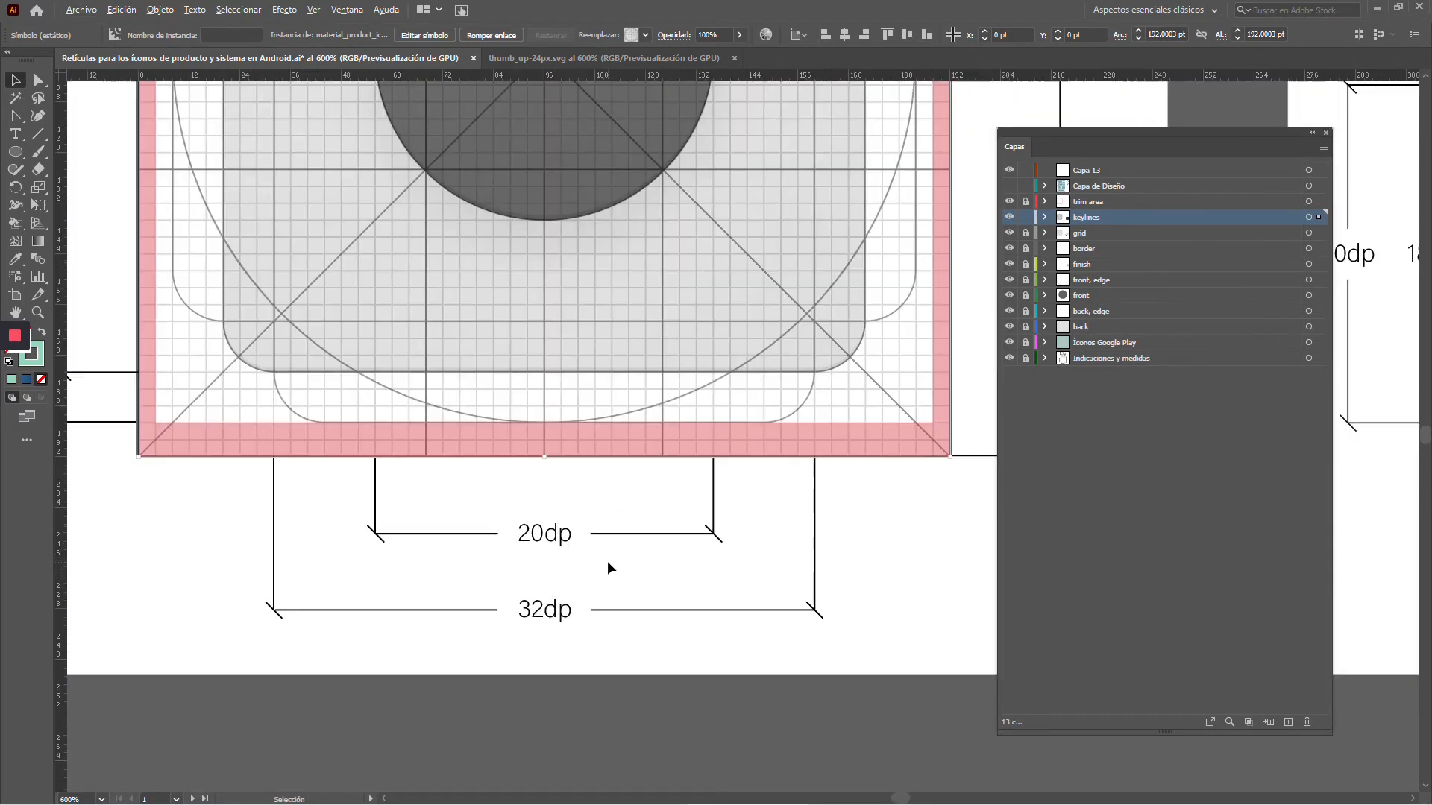
left_click_drag(605, 489, 597, 571)
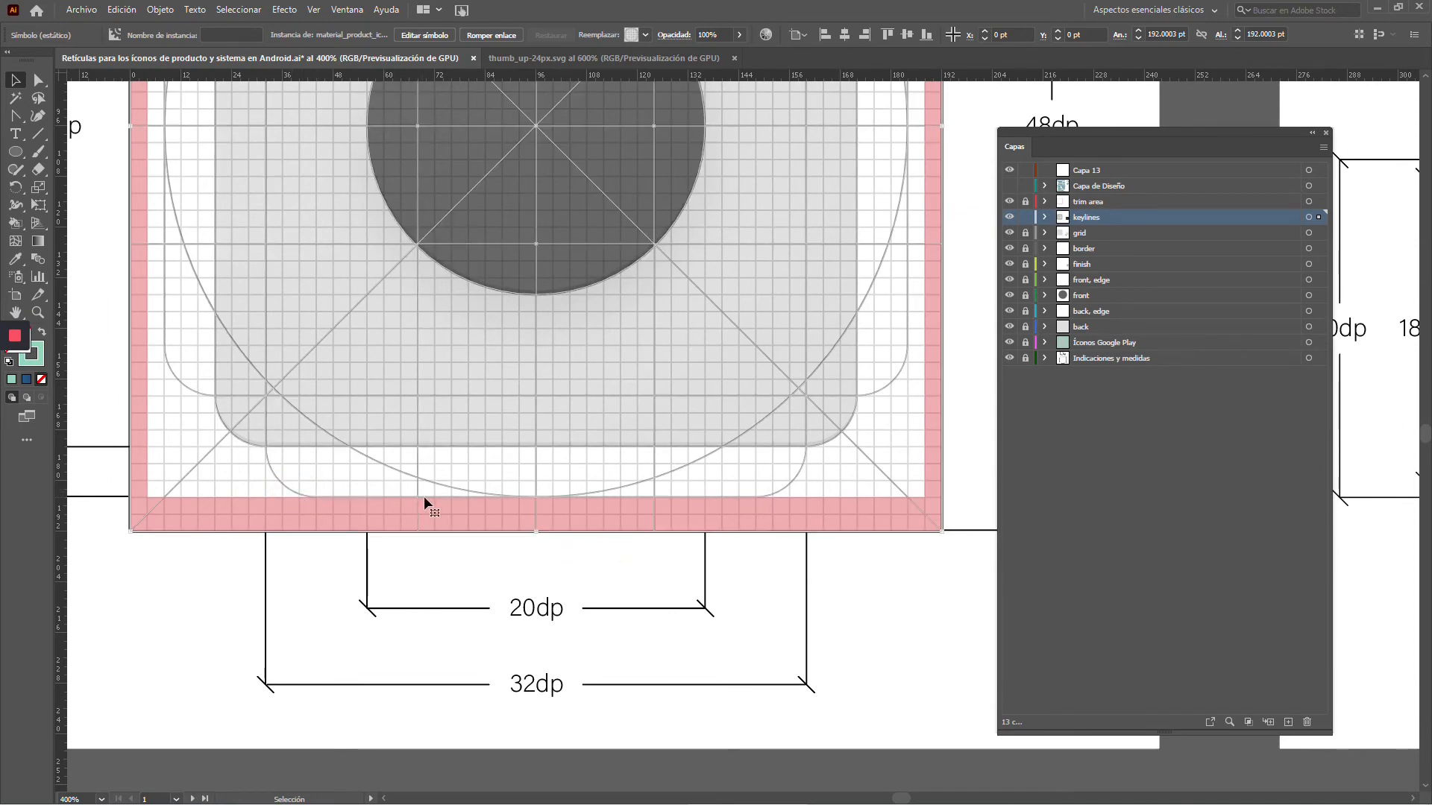
left_click_drag(455, 338, 633, 554)
scroll(634, 554, "down", 2)
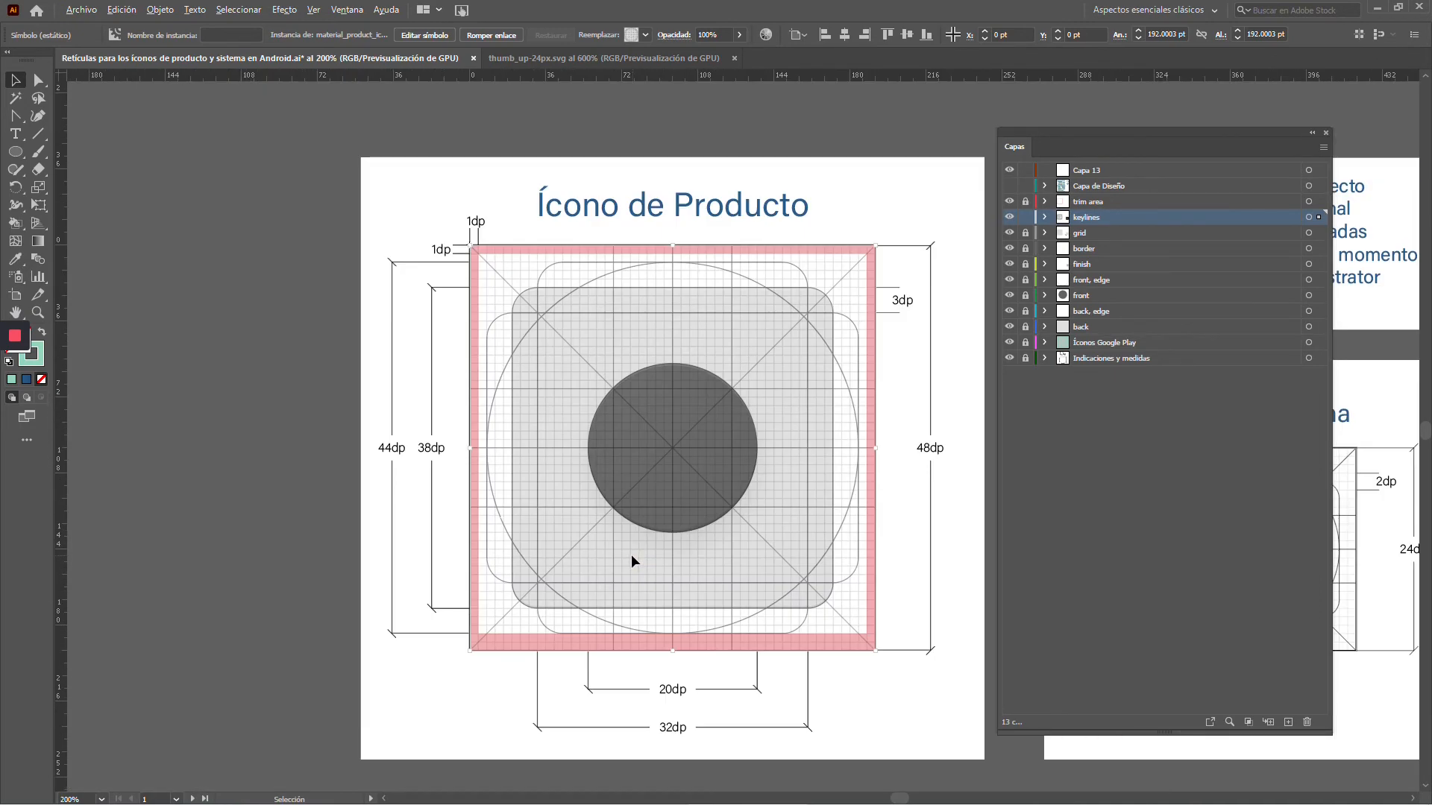
left_click_drag(639, 490, 569, 486)
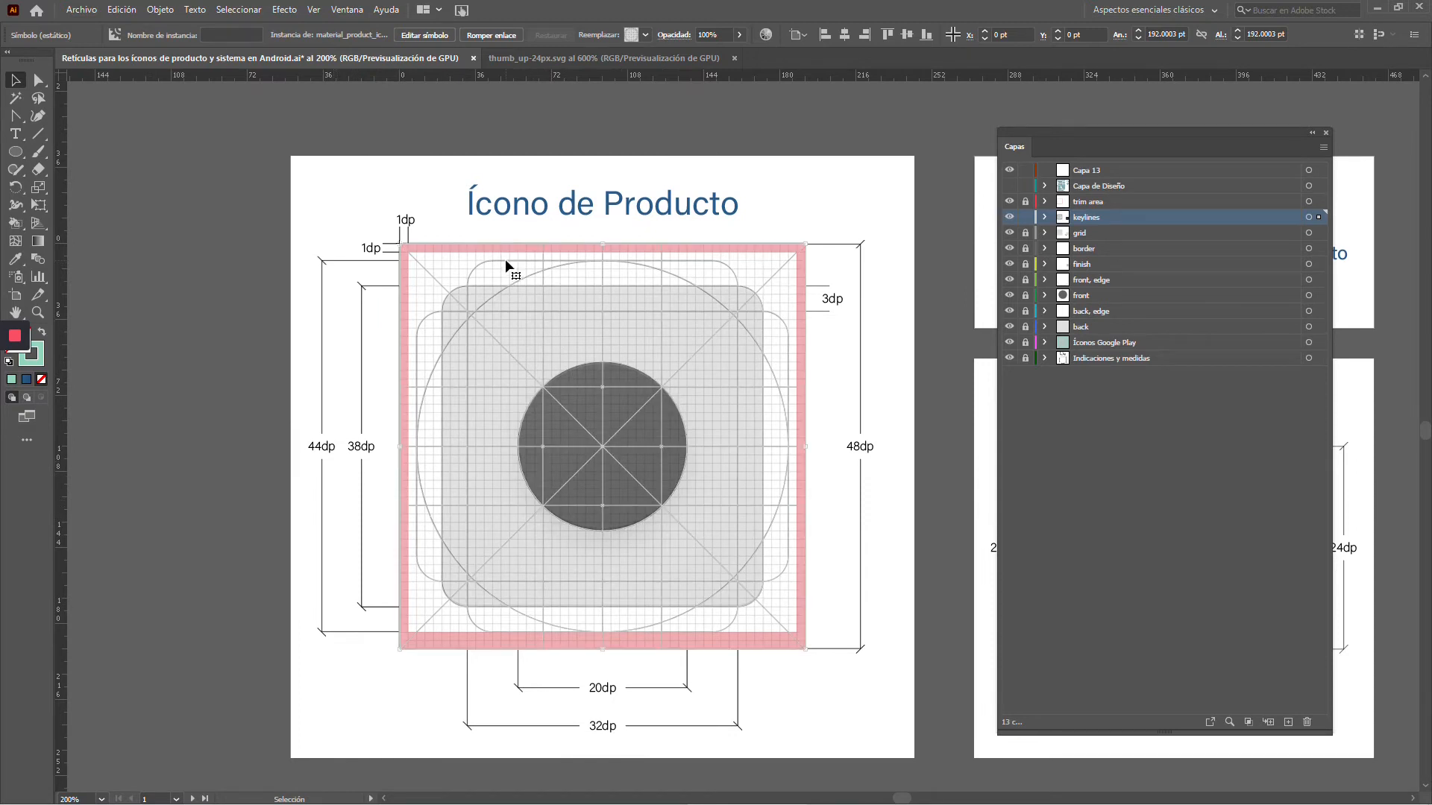
left_click(505, 261)
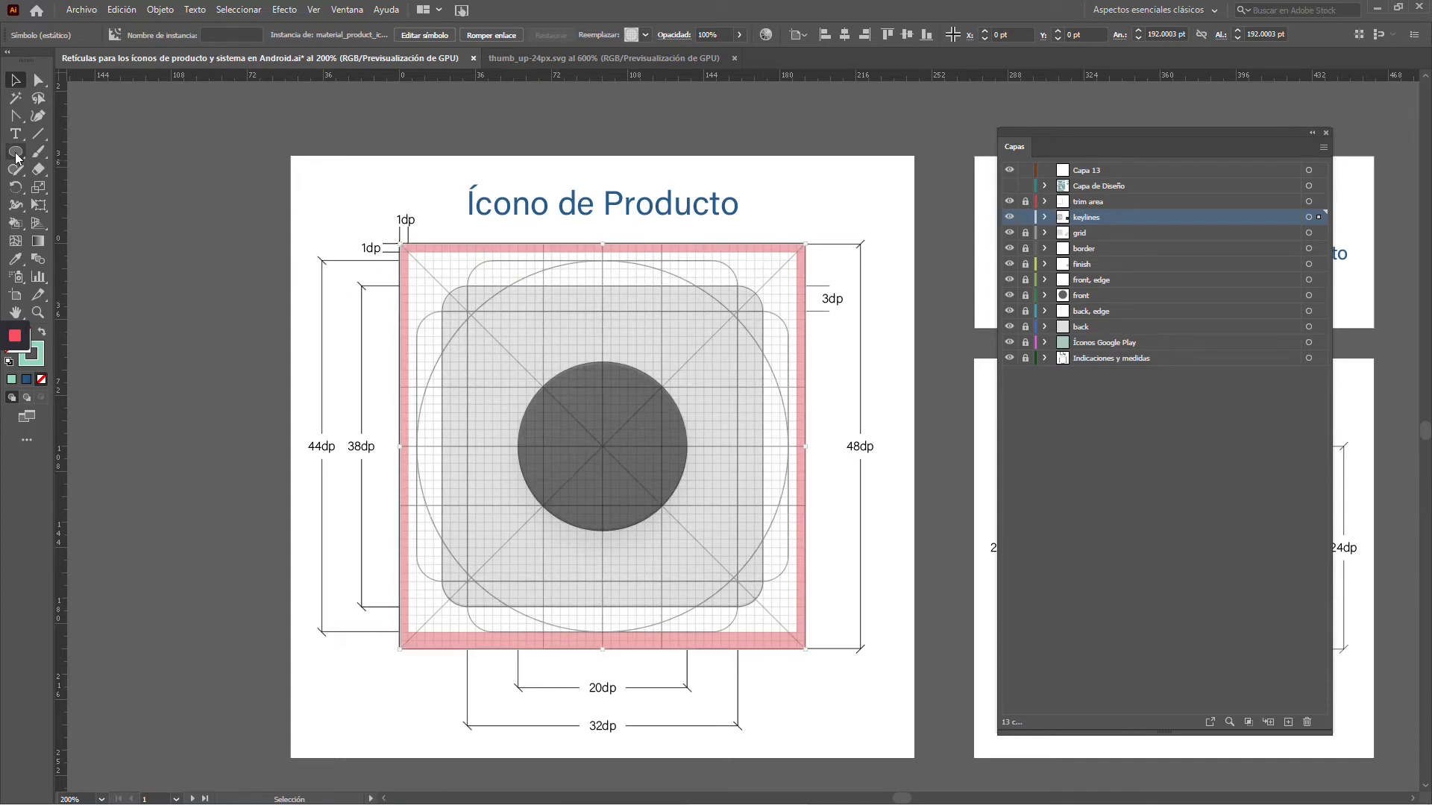
Draw a rounded rectangle of about 176 × 128 pt over the horizontal rectangular keyline
left_click_drag(20, 149, 62, 161)
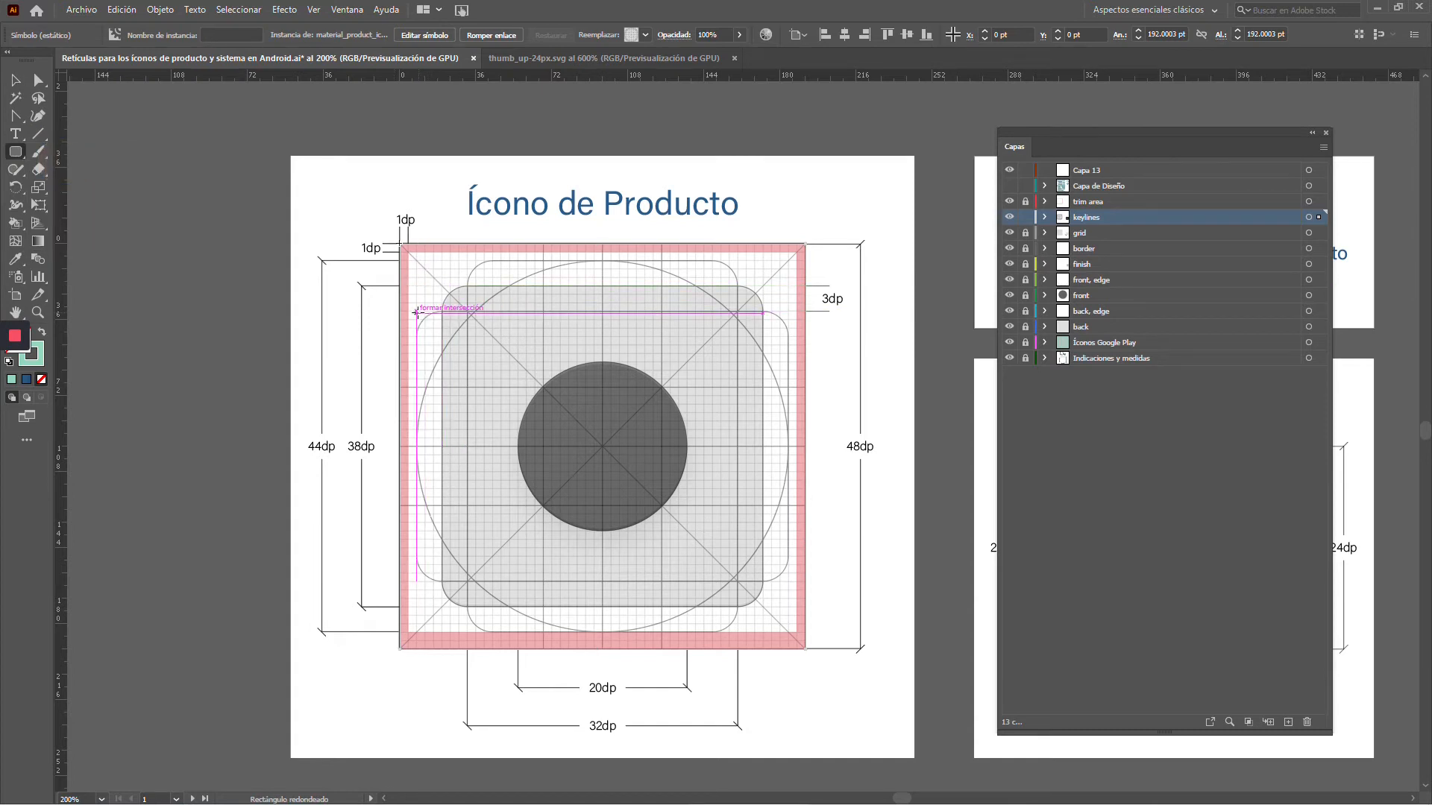
left_click_drag(416, 311, 792, 584)
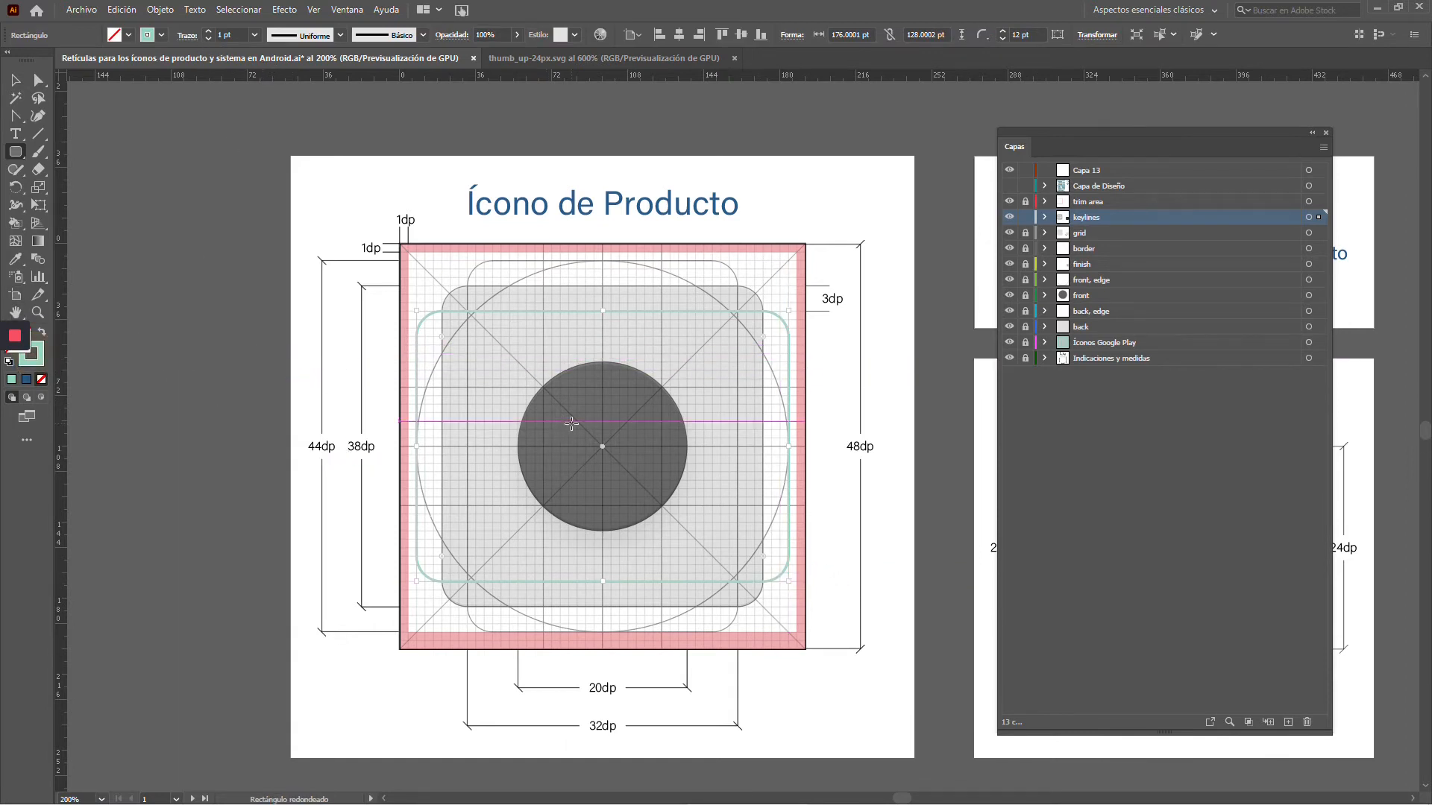
Give the rounded rectangle a green fill and a red stroke using the color swatches
left_click(31, 356)
left_click(347, 9)
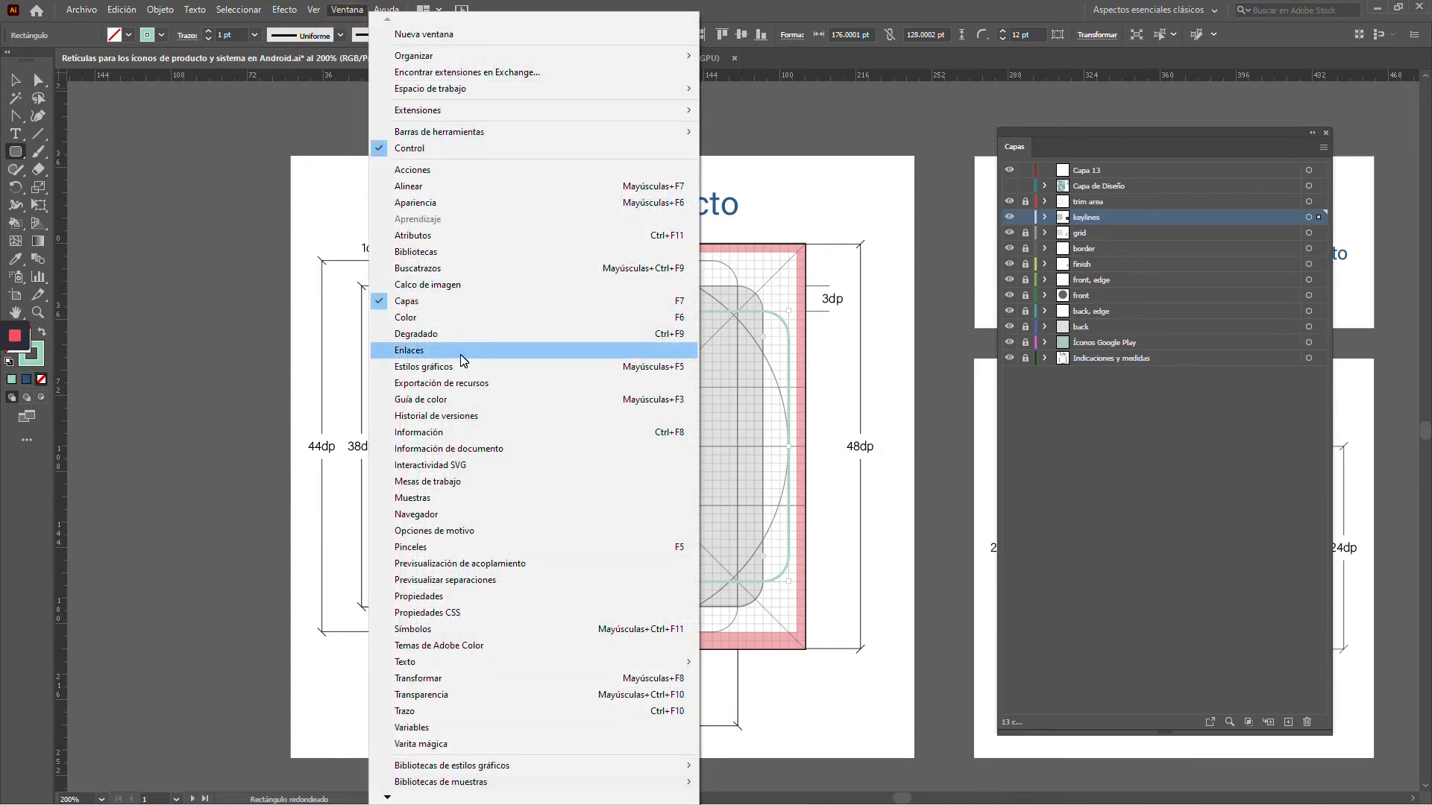
left_click(463, 498)
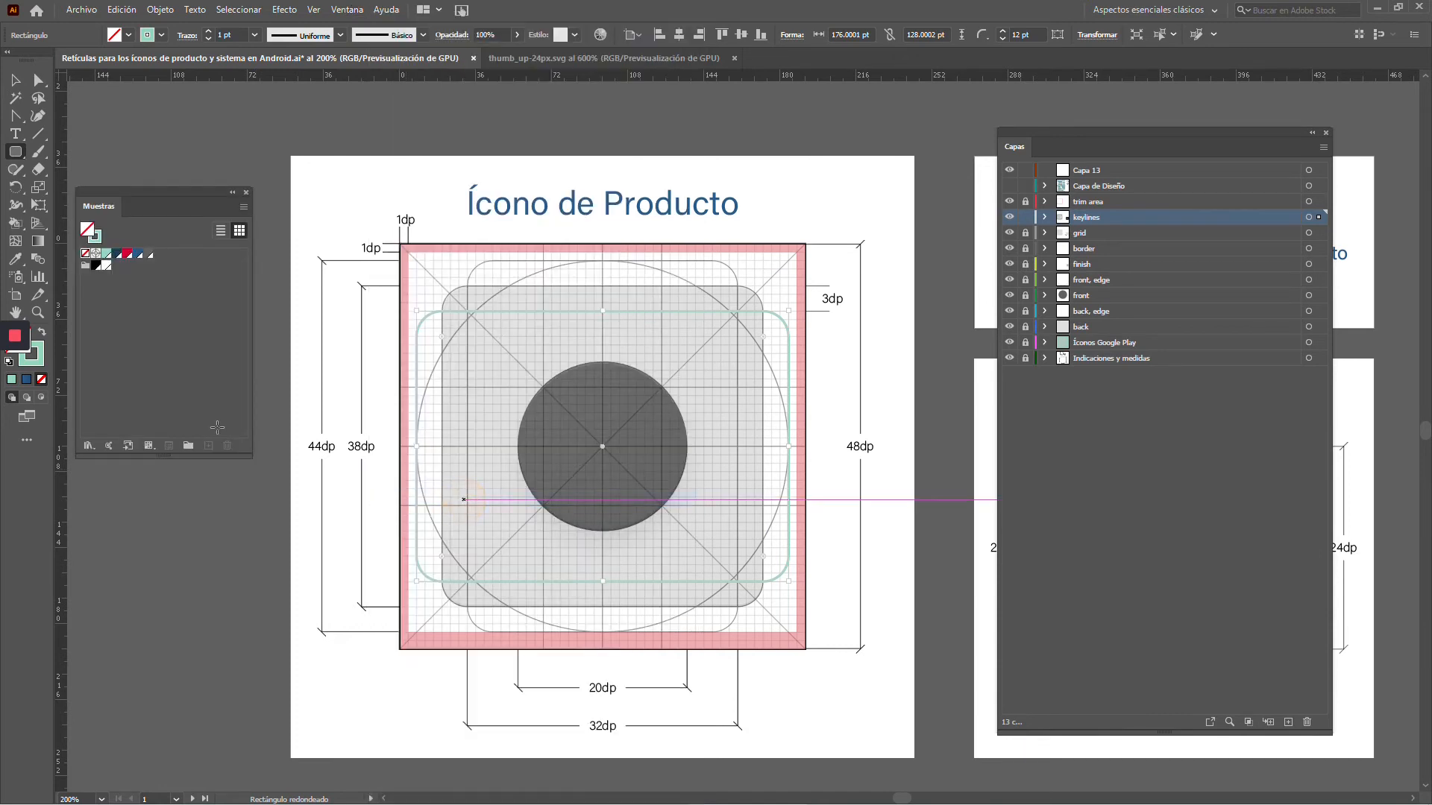
left_click(128, 254)
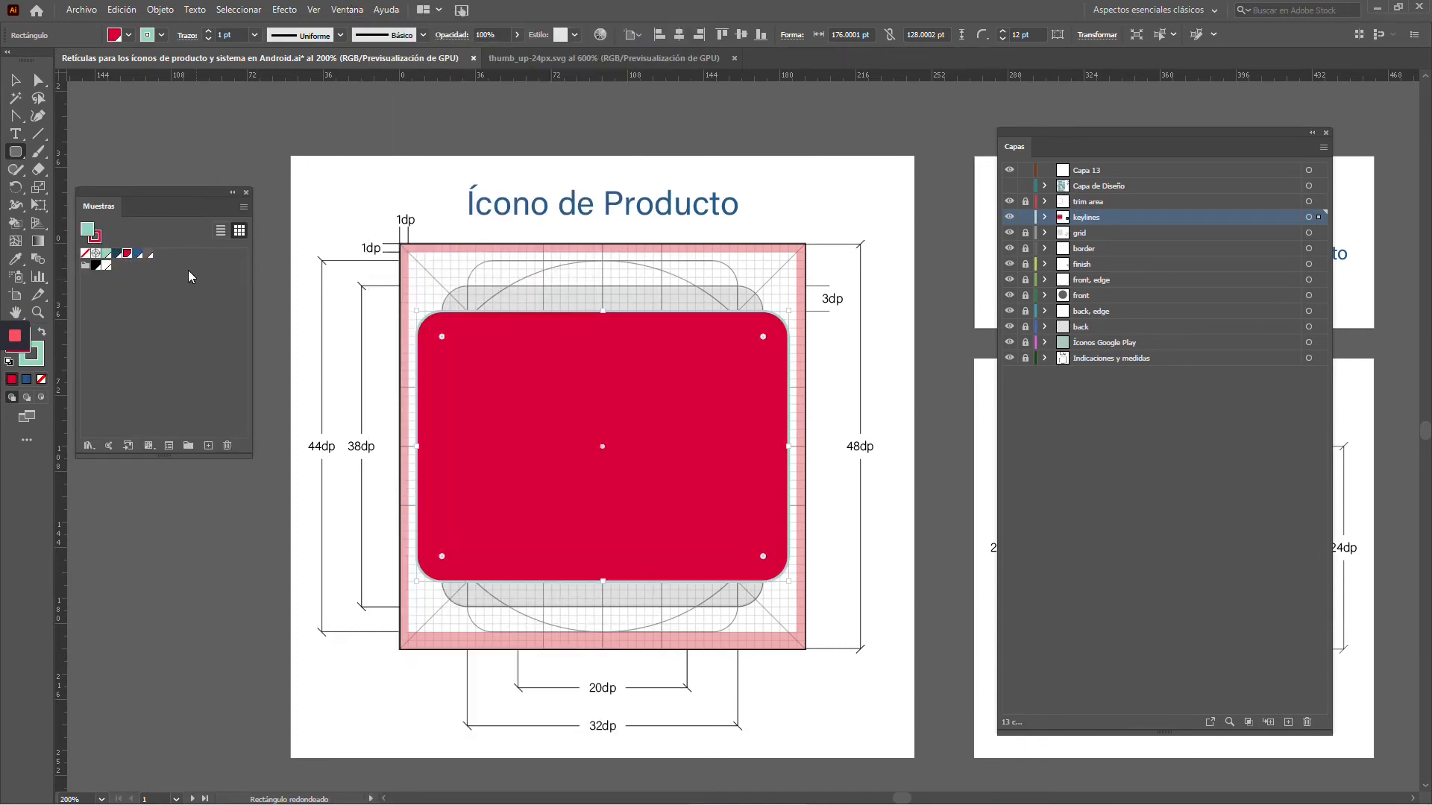
key("shift+x")
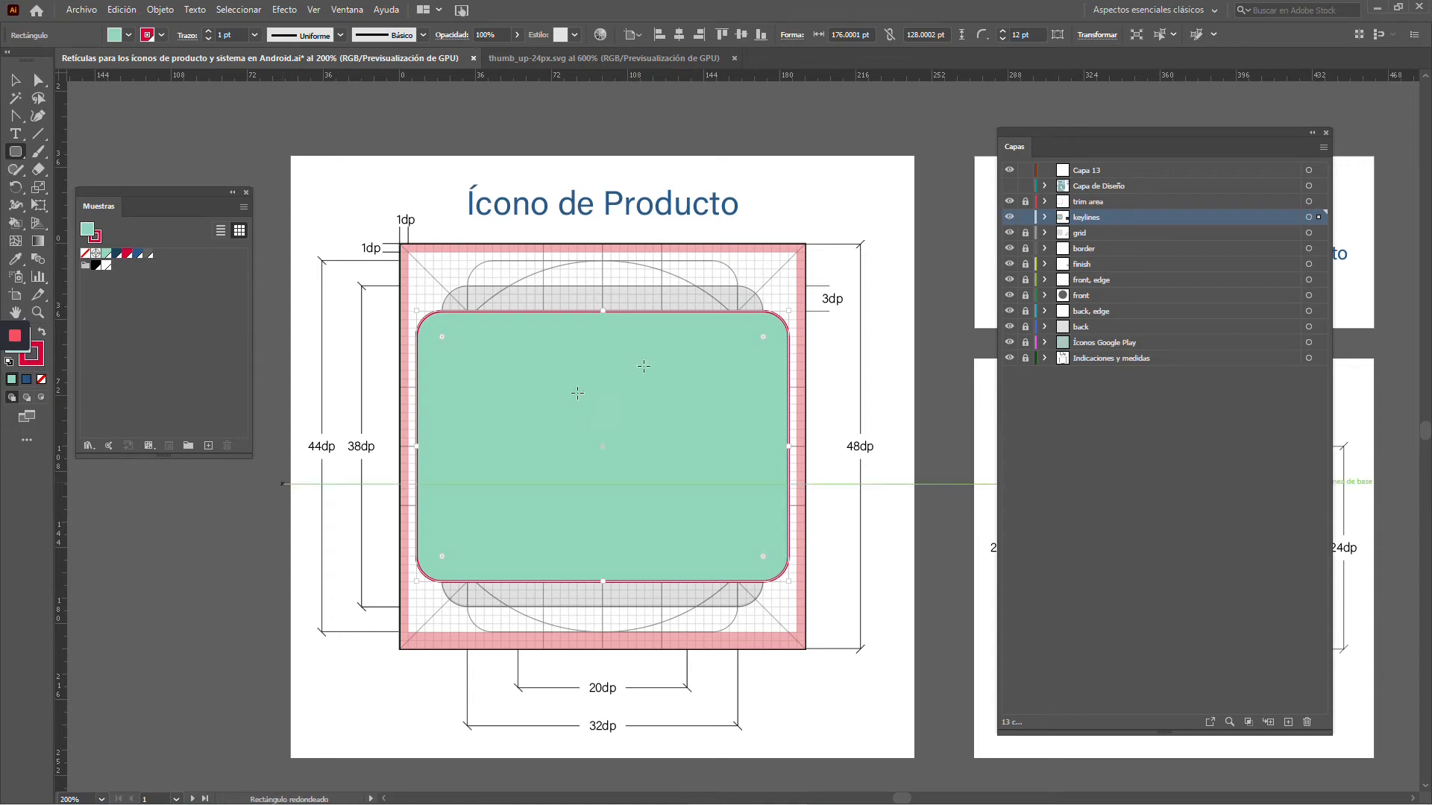
Rotate the rounded rectangle 90° onto the vertical keyline, and delete it
left_click(16, 87)
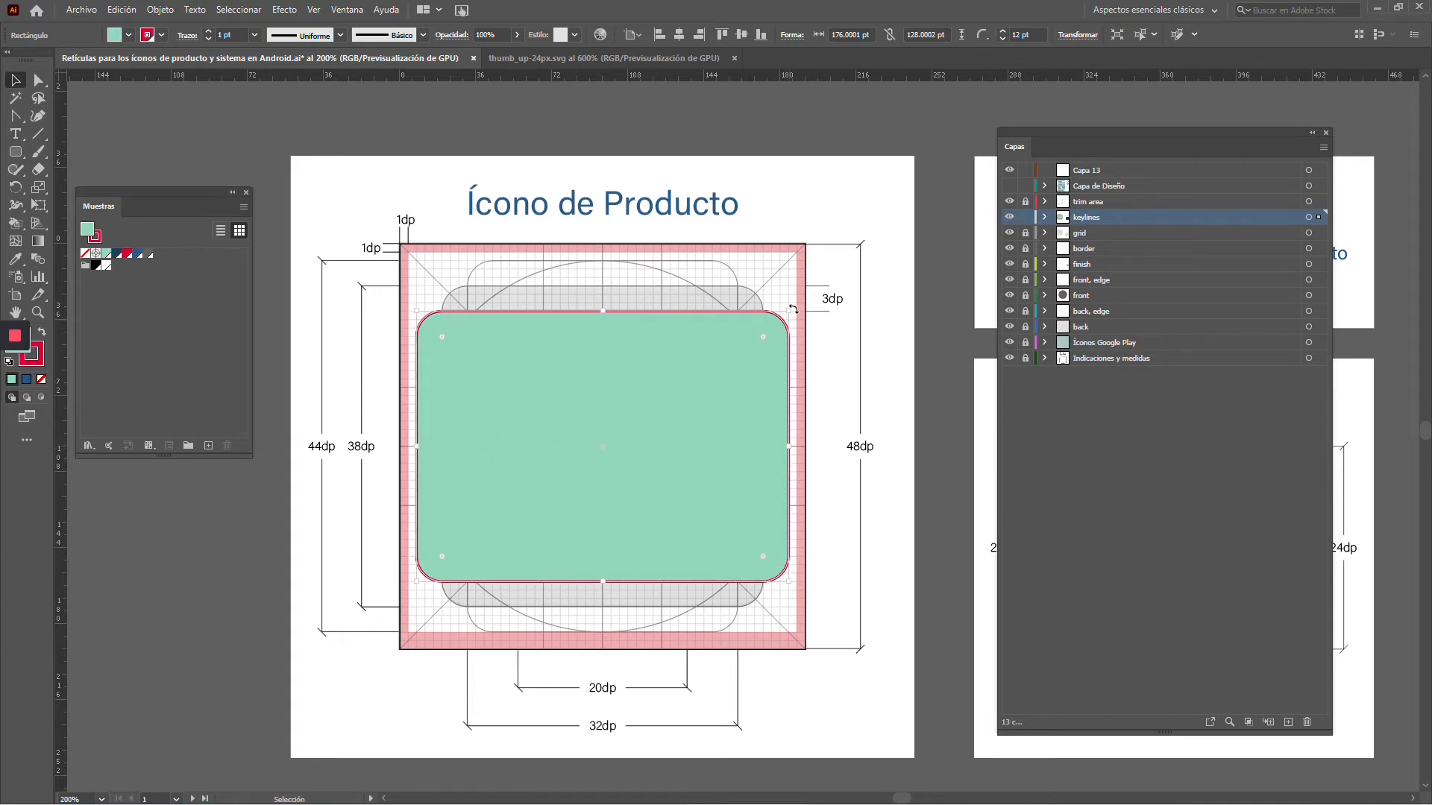
left_click_drag(794, 309, 741, 592)
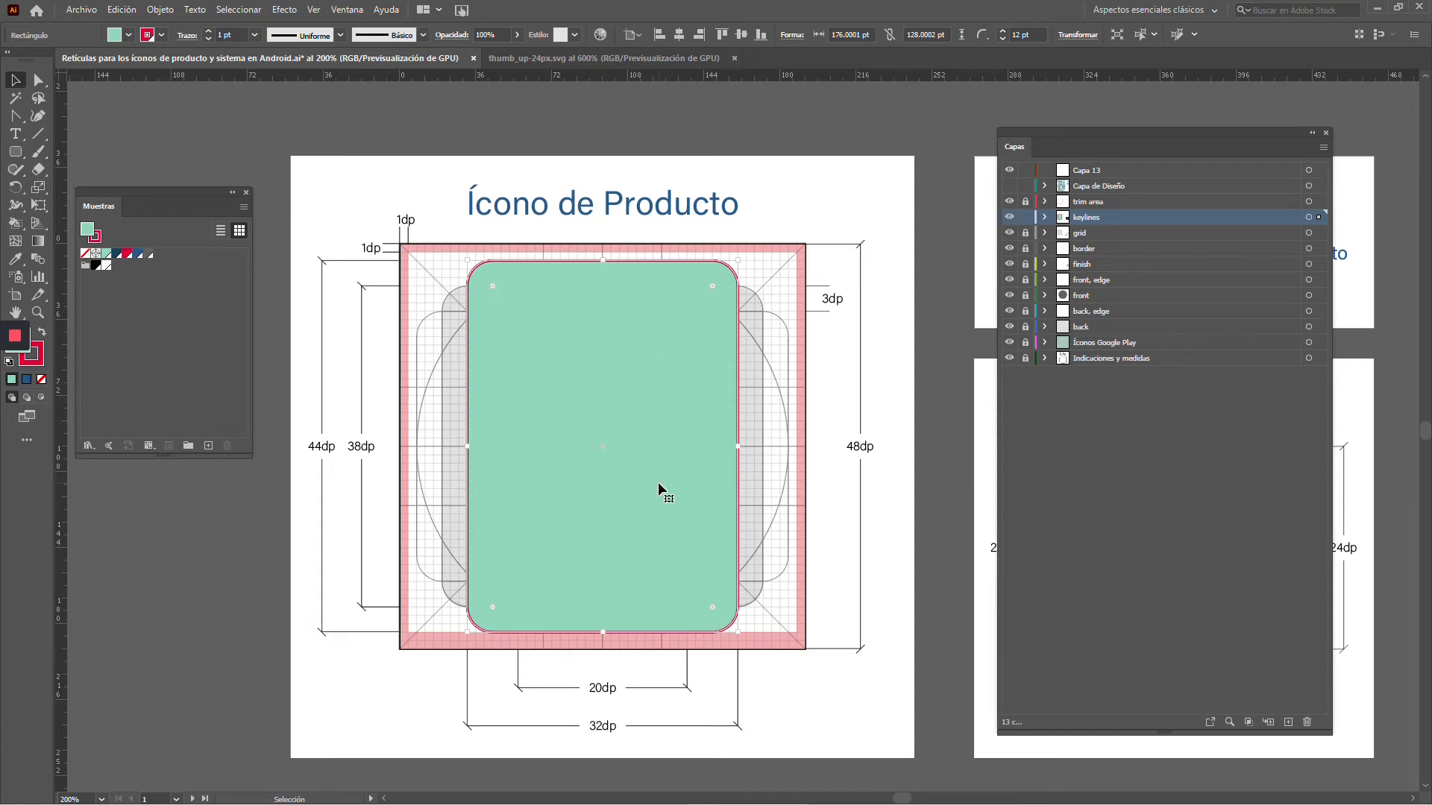
key("Delete")
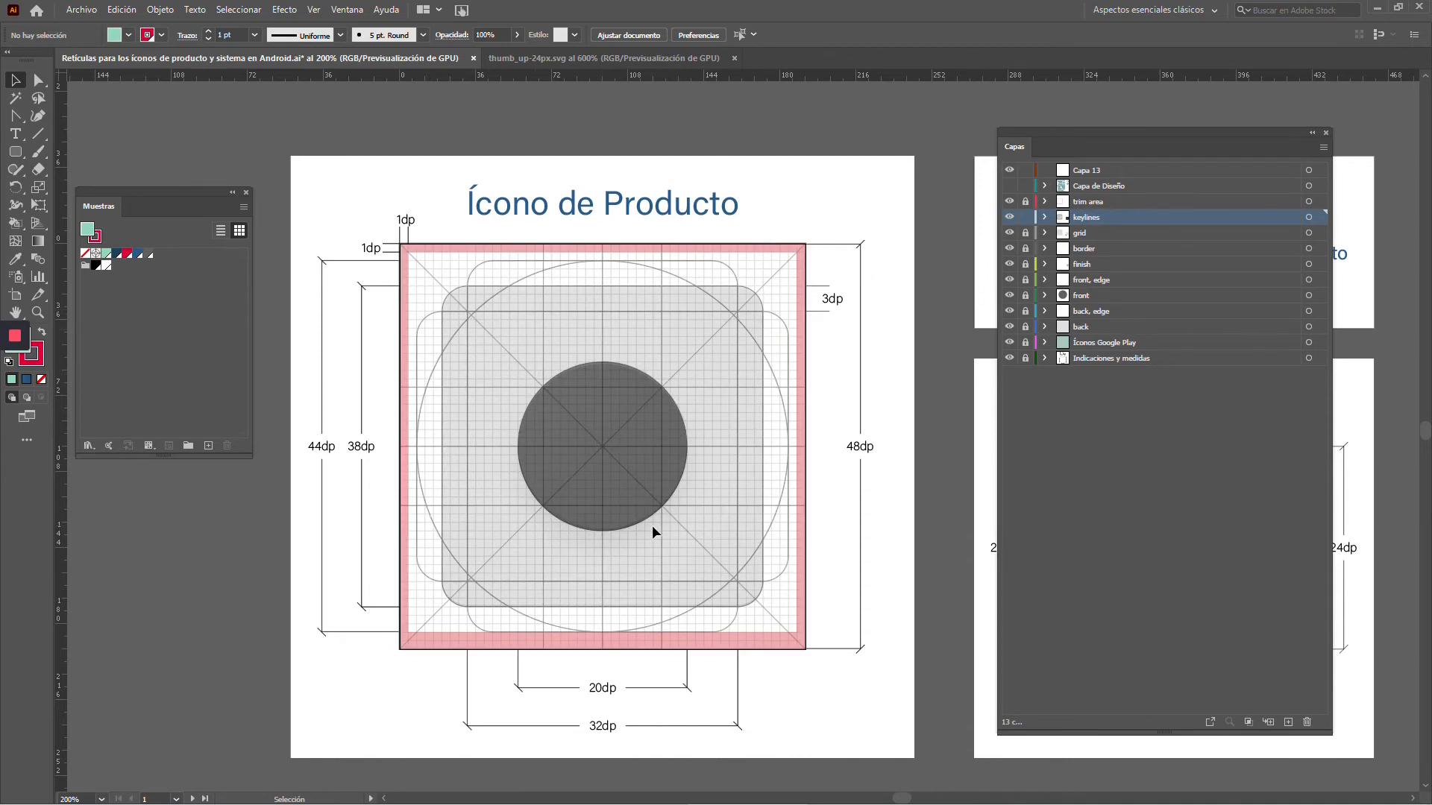
left_click(443, 302)
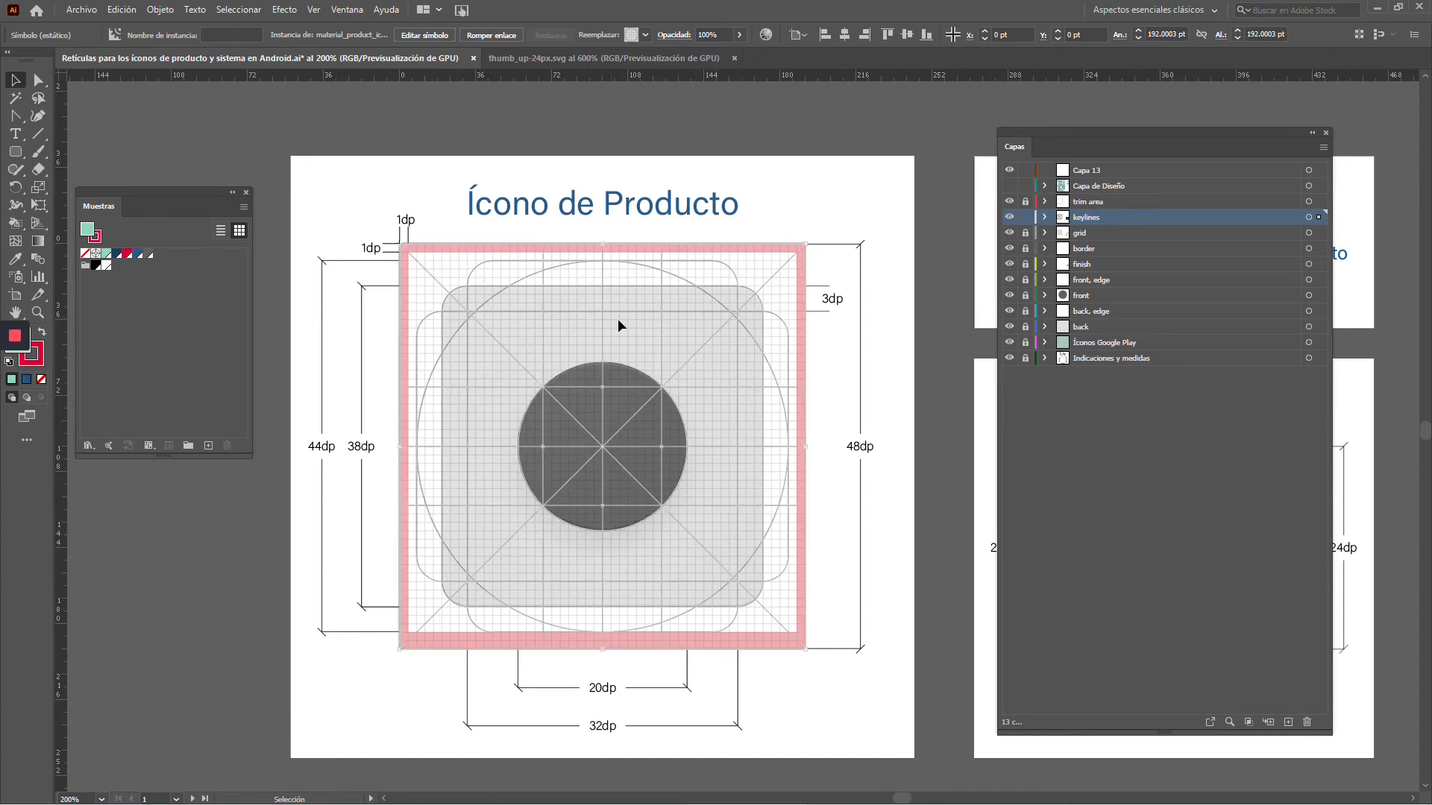
left_click(930, 308)
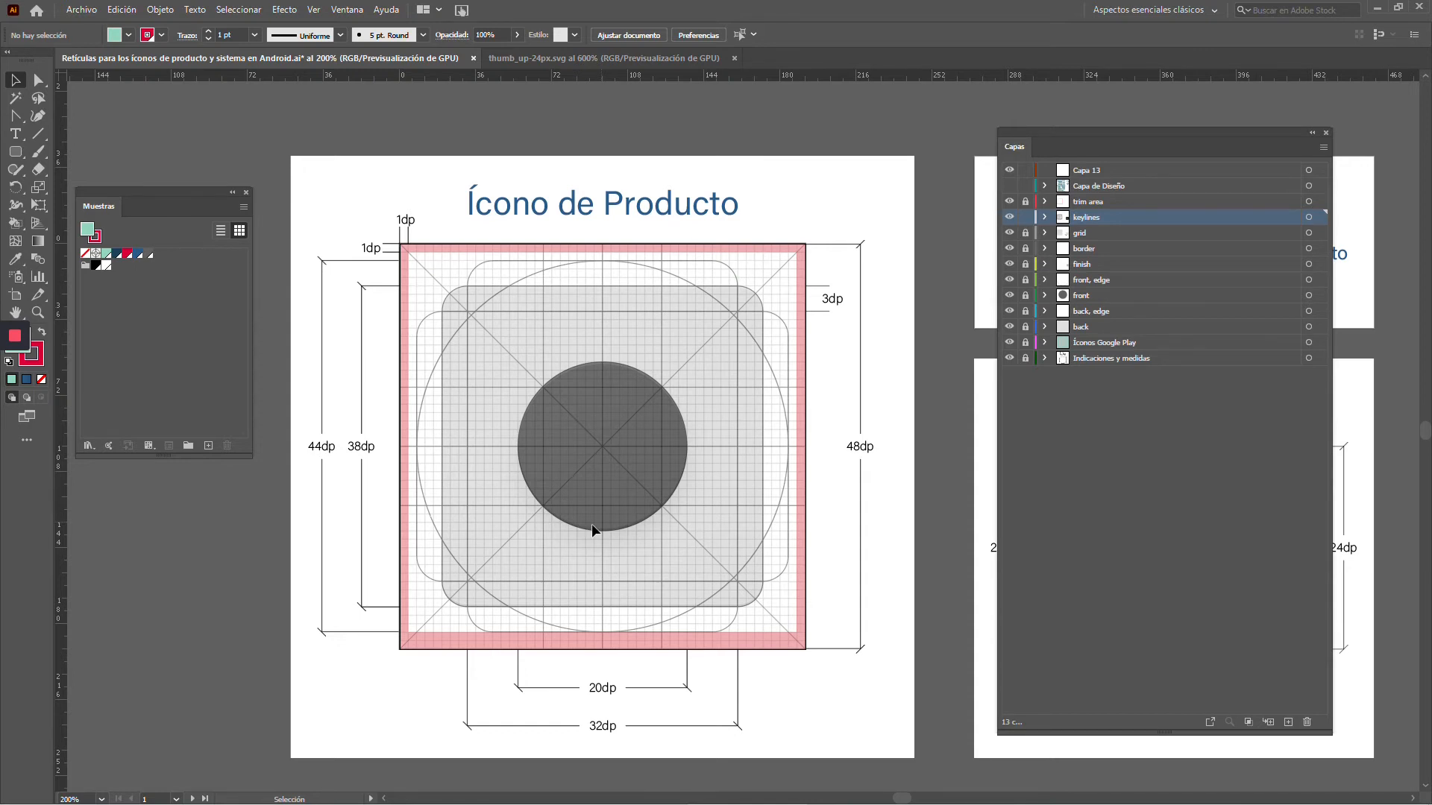
Show the Capa de Diseño layer and examine the two artboards on variables for consistent iconography design
scroll(592, 523, "down", 2)
left_click_drag(592, 523, 941, 394)
left_click_drag(846, 417, 867, 408)
left_click_drag(560, 524, 921, 384)
left_click_drag(578, 482, 746, 549)
scroll(747, 550, "down", 3)
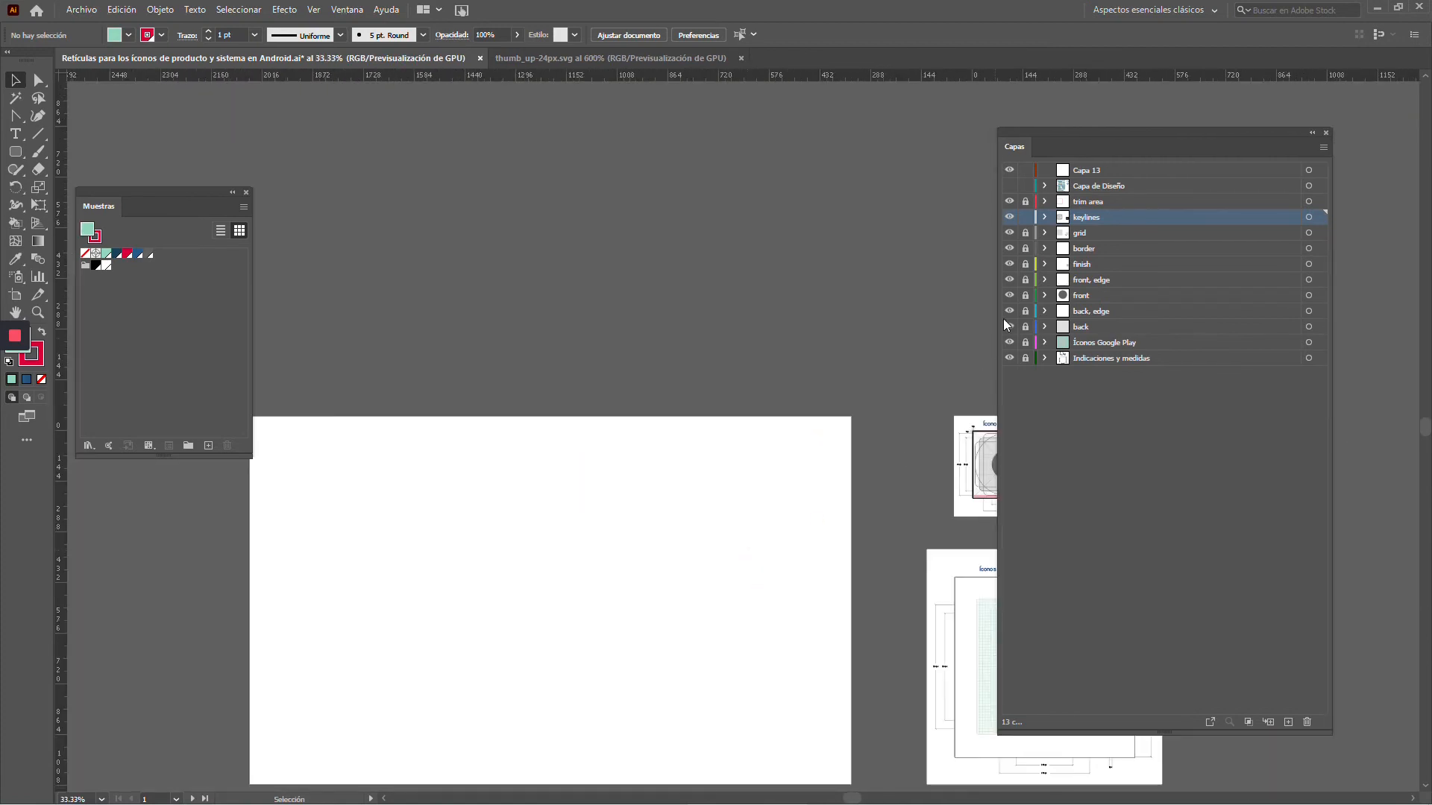
left_click(1009, 186)
left_click_drag(574, 655, 649, 489)
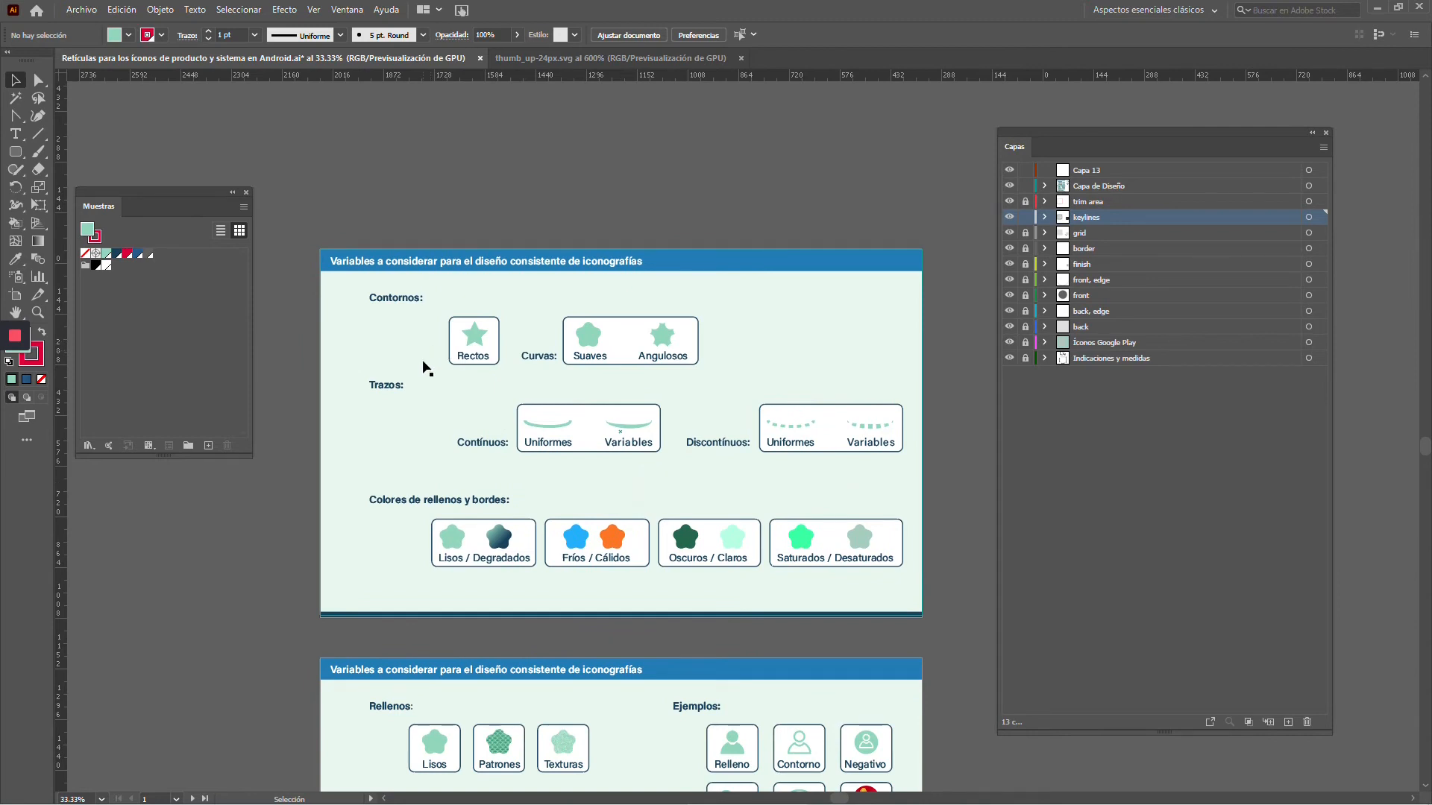
key("space")
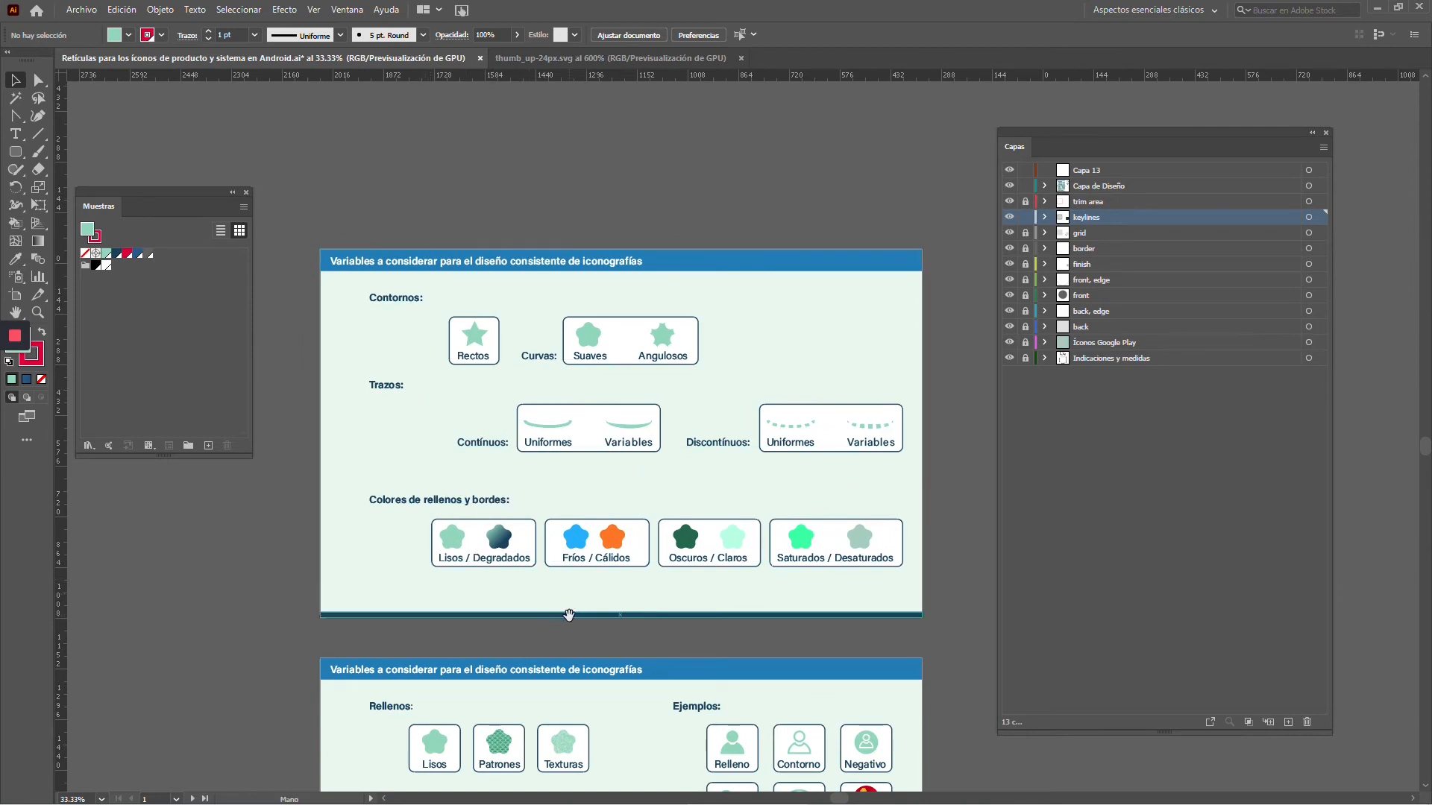
left_click_drag(569, 615, 531, 295)
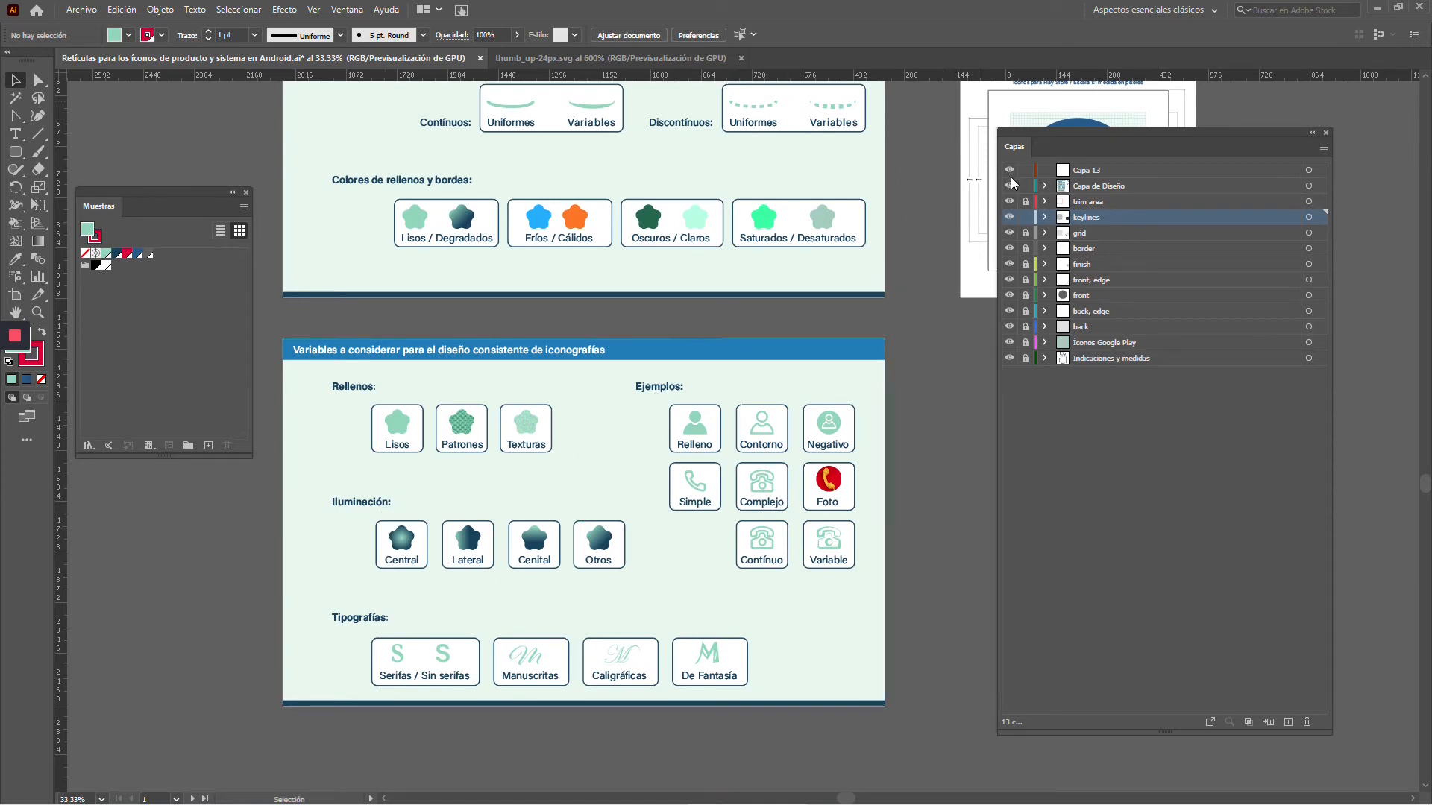
Lock the keylines layer, hide Capa de Diseño and return to the product icon template
left_click(1026, 216)
left_click(1009, 185)
left_click_drag(775, 272, 370, 496)
scroll(493, 266, "up", 4)
scroll(522, 293, "up", 2)
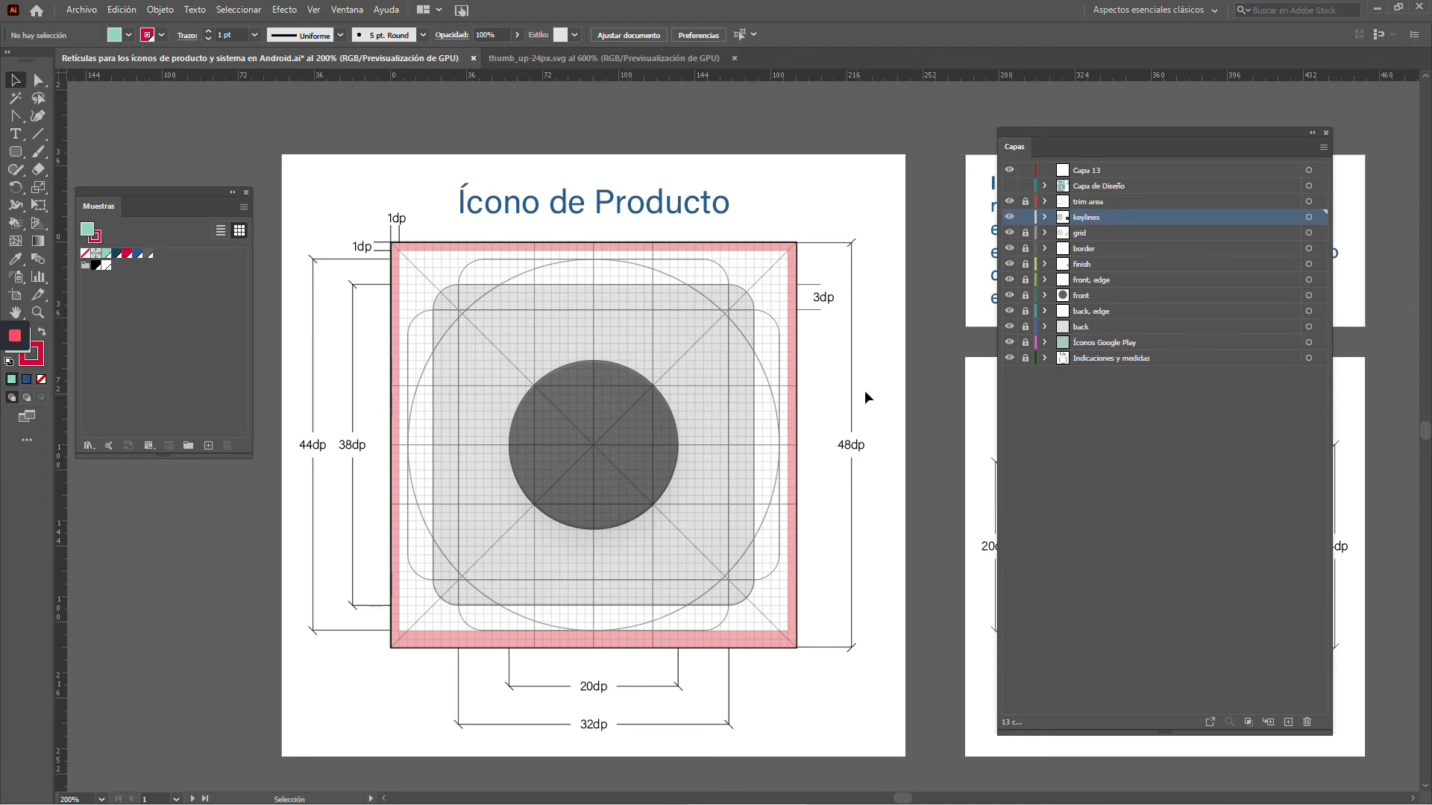
Show the Capa de Diseño layer on the product icon template and select the blue rounded square behind the megaphone
left_click(1010, 185)
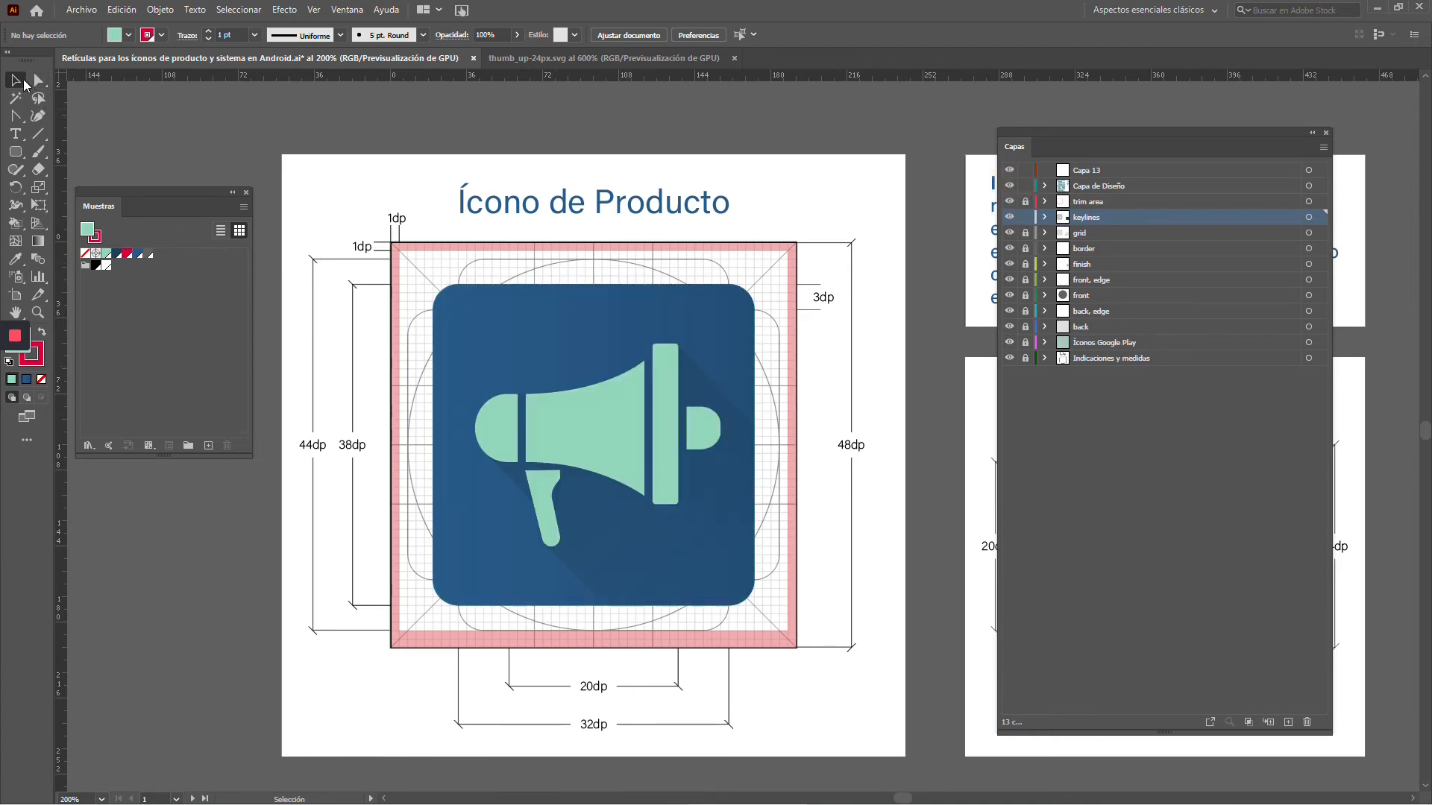
left_click(543, 311)
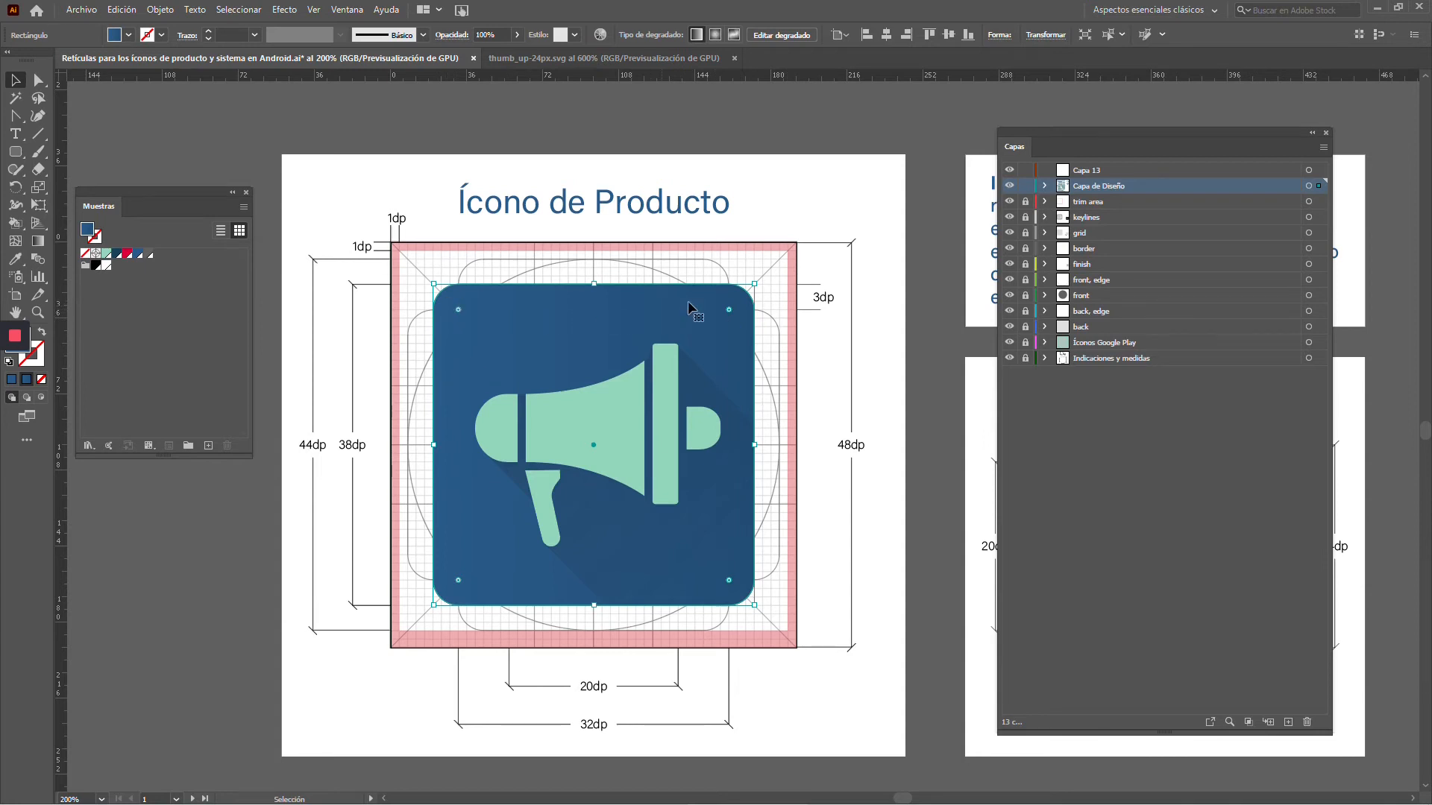
Round the corners of the blue square behind the megaphone fully to form a circle
scroll(800, 290, "up", 1)
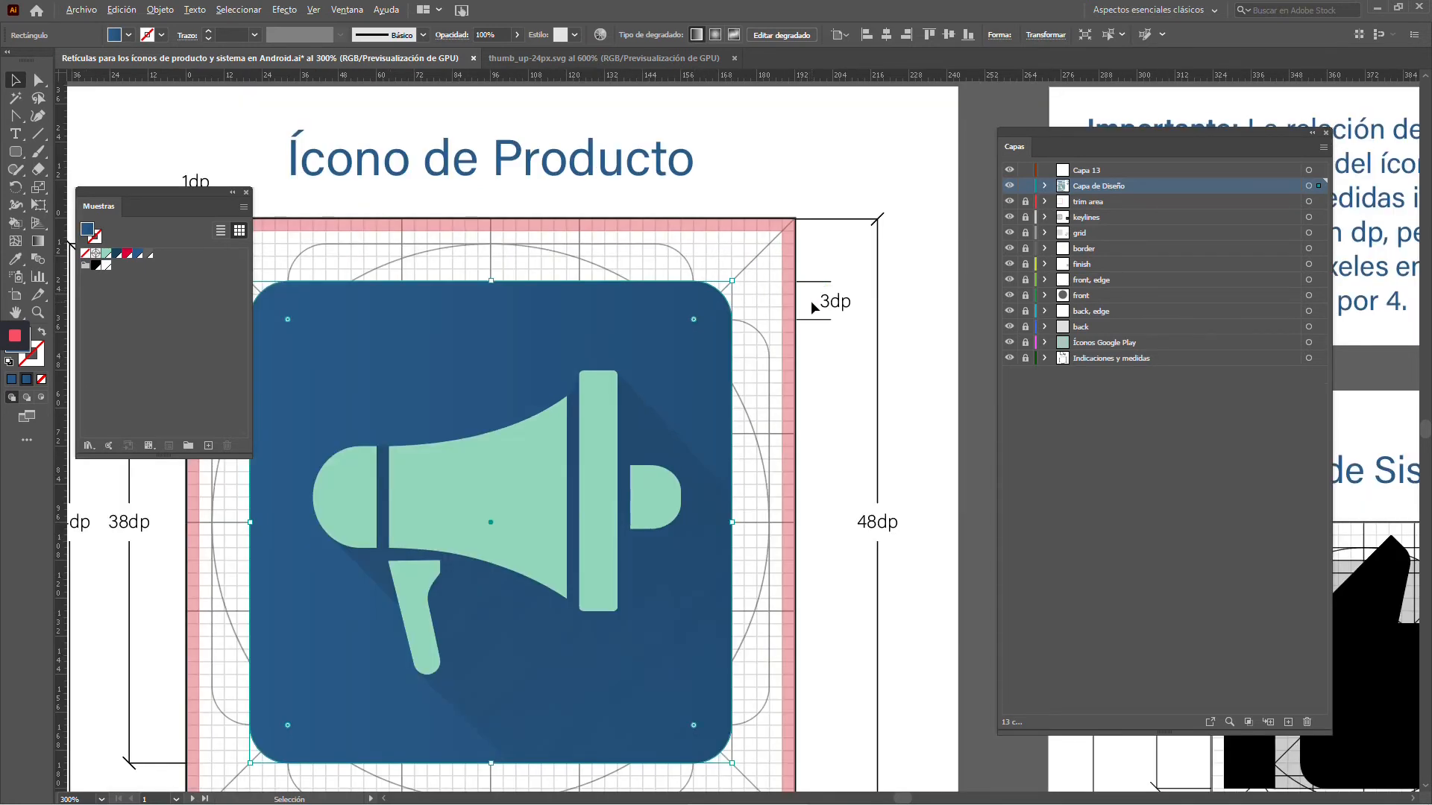
scroll(811, 301, "down", 1)
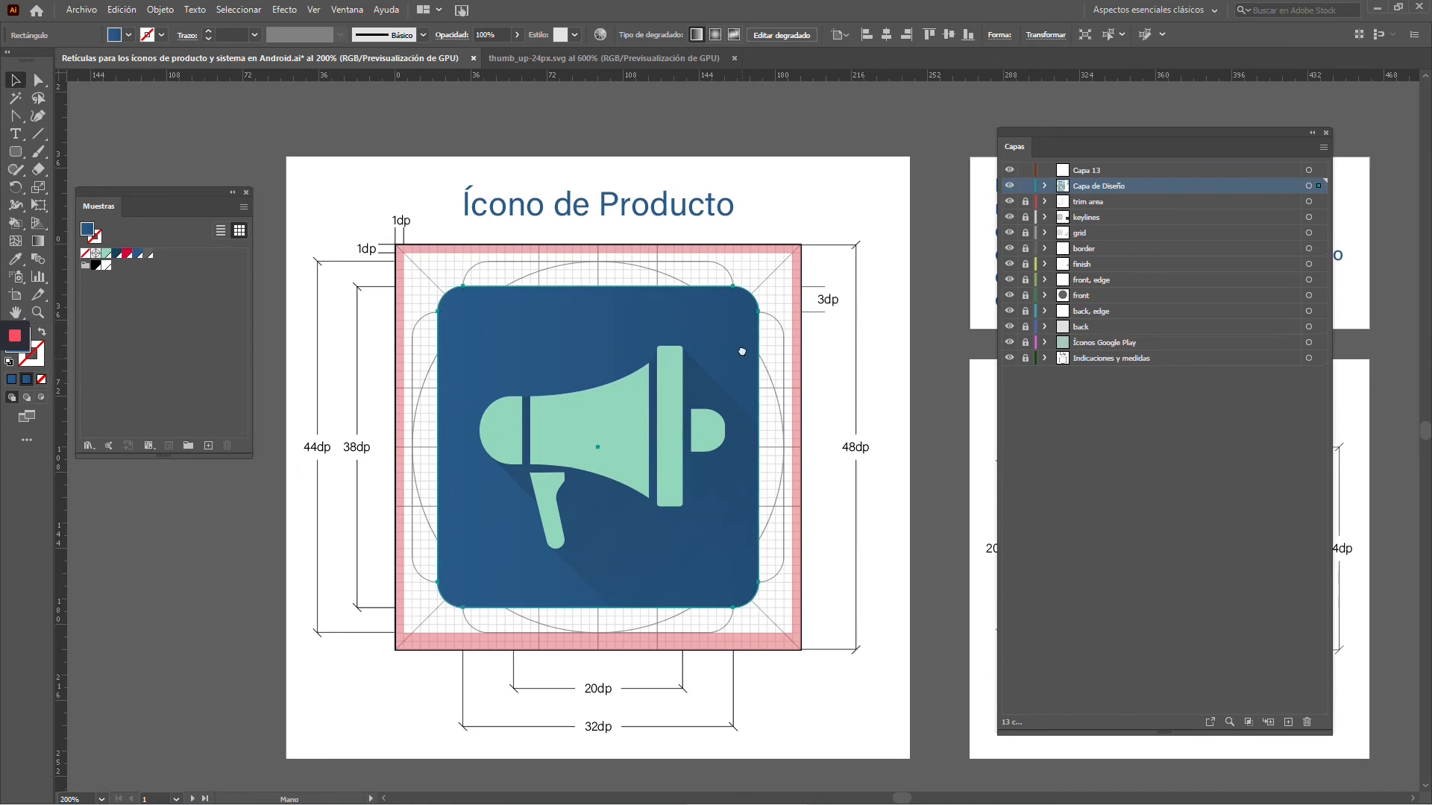
left_click_drag(742, 352, 760, 284)
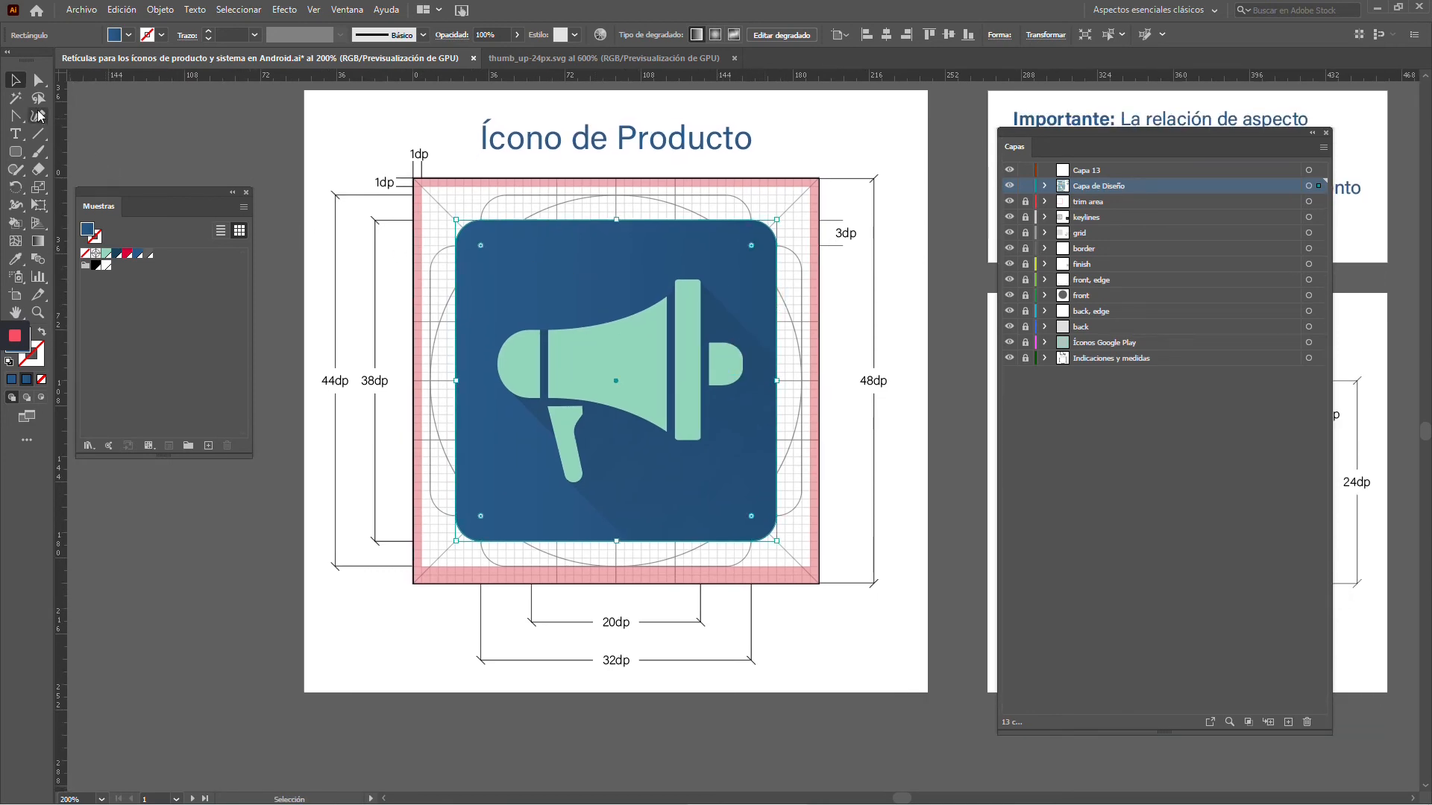
left_click(38, 80)
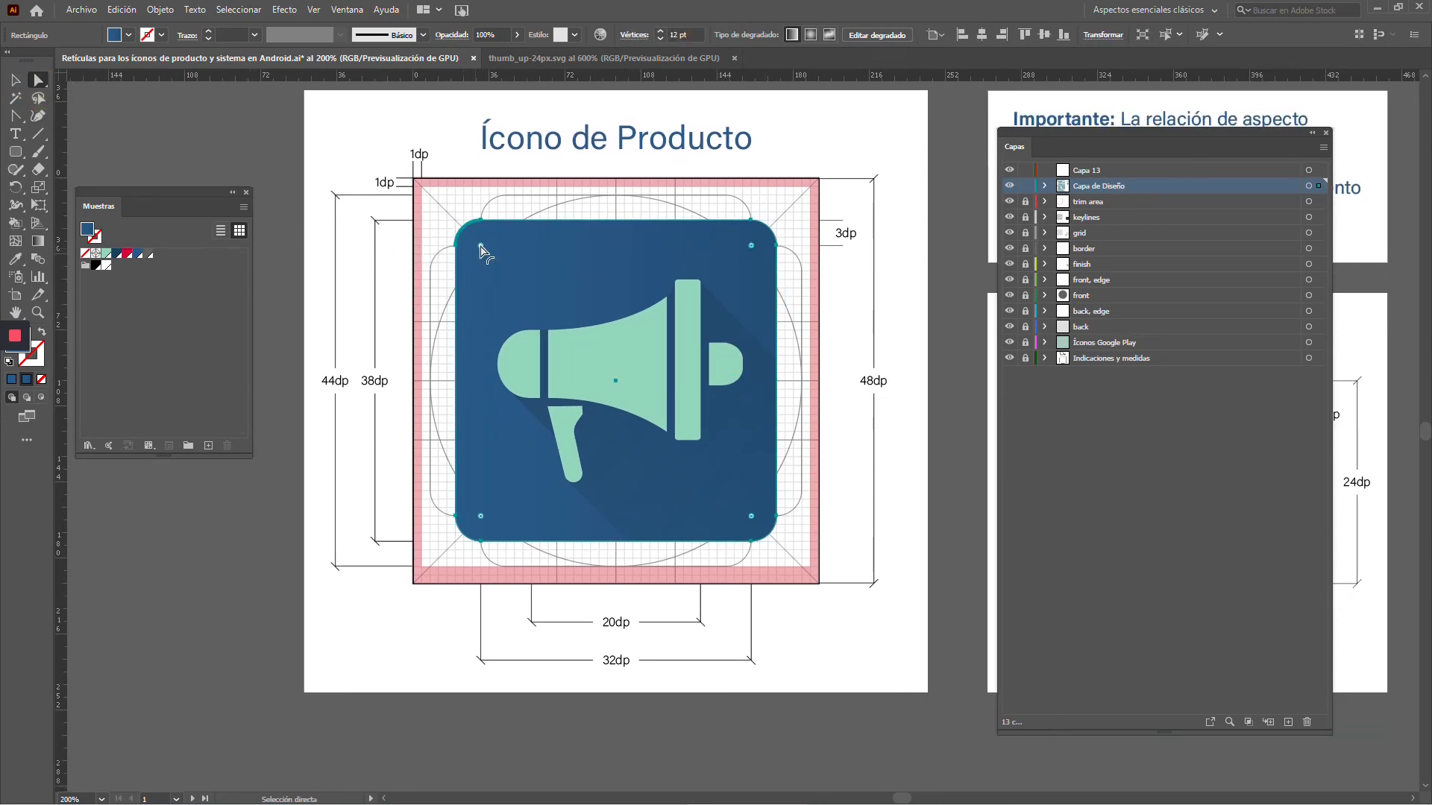
left_click_drag(480, 245, 671, 477)
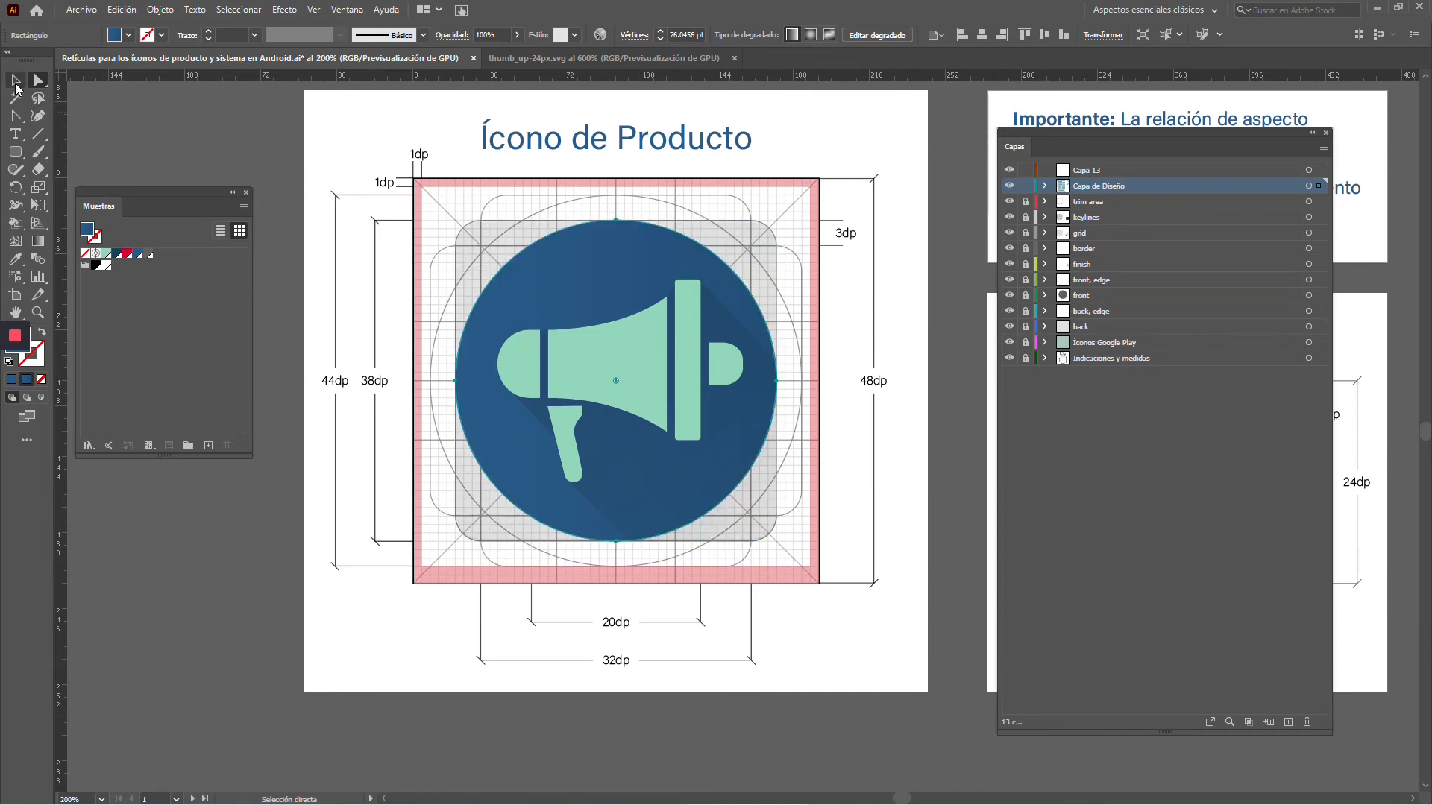
Enlarge the blue circle from its centre to the 44dp circular keyline, and undo back to the 38dp rounded square
left_click(15, 83)
left_click_drag(773, 225, 813, 199)
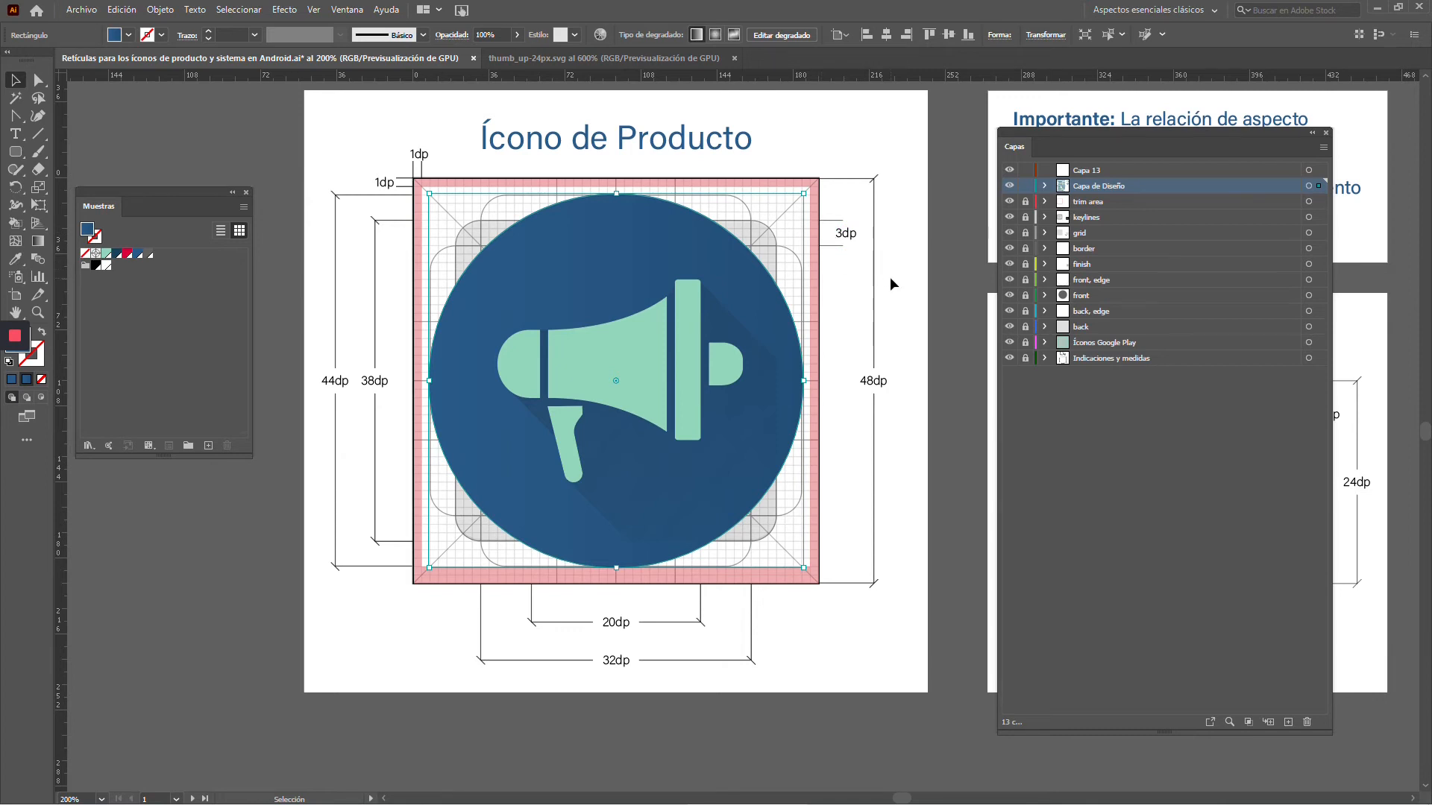
left_click(750, 404)
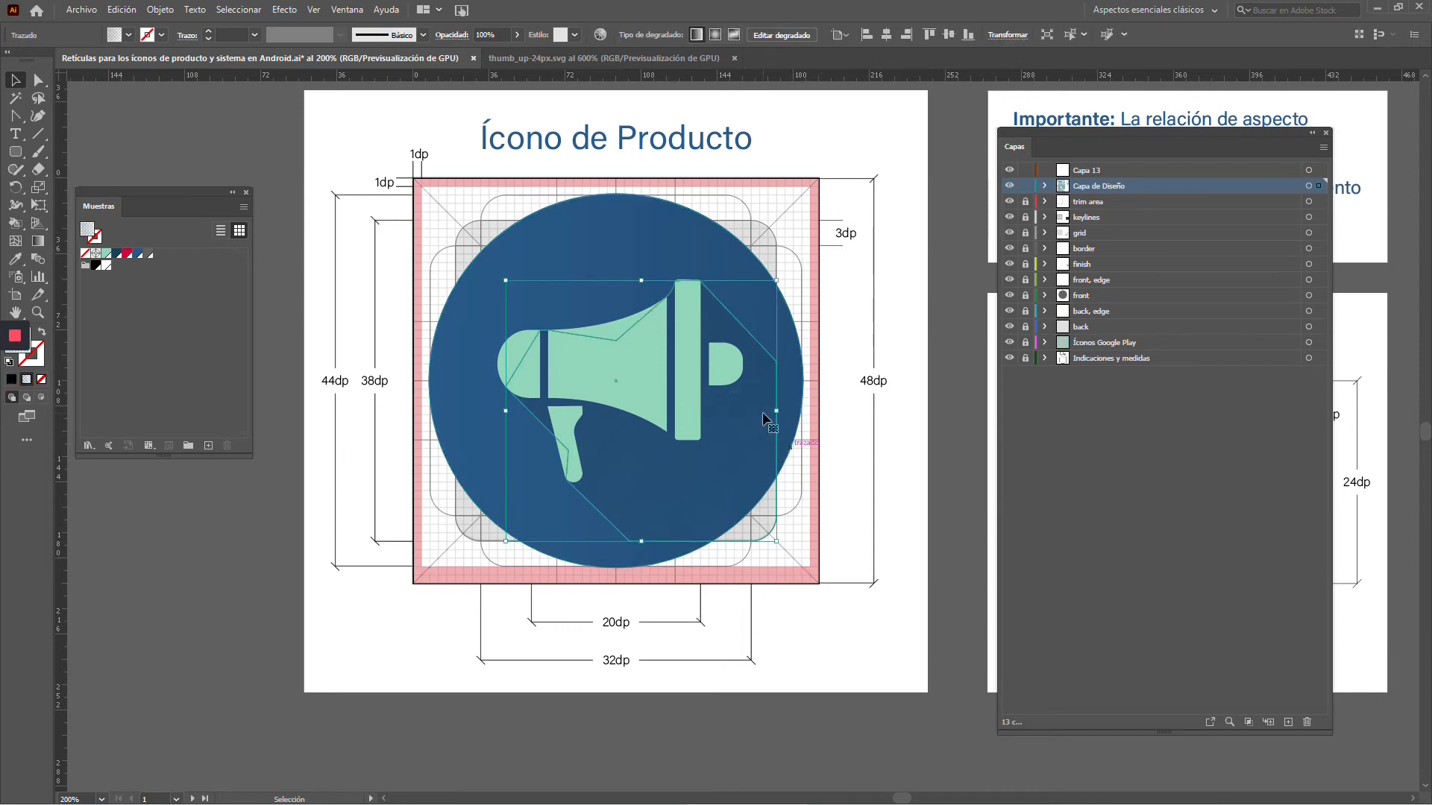
key("ctrl+z")
key("ctrl+z")
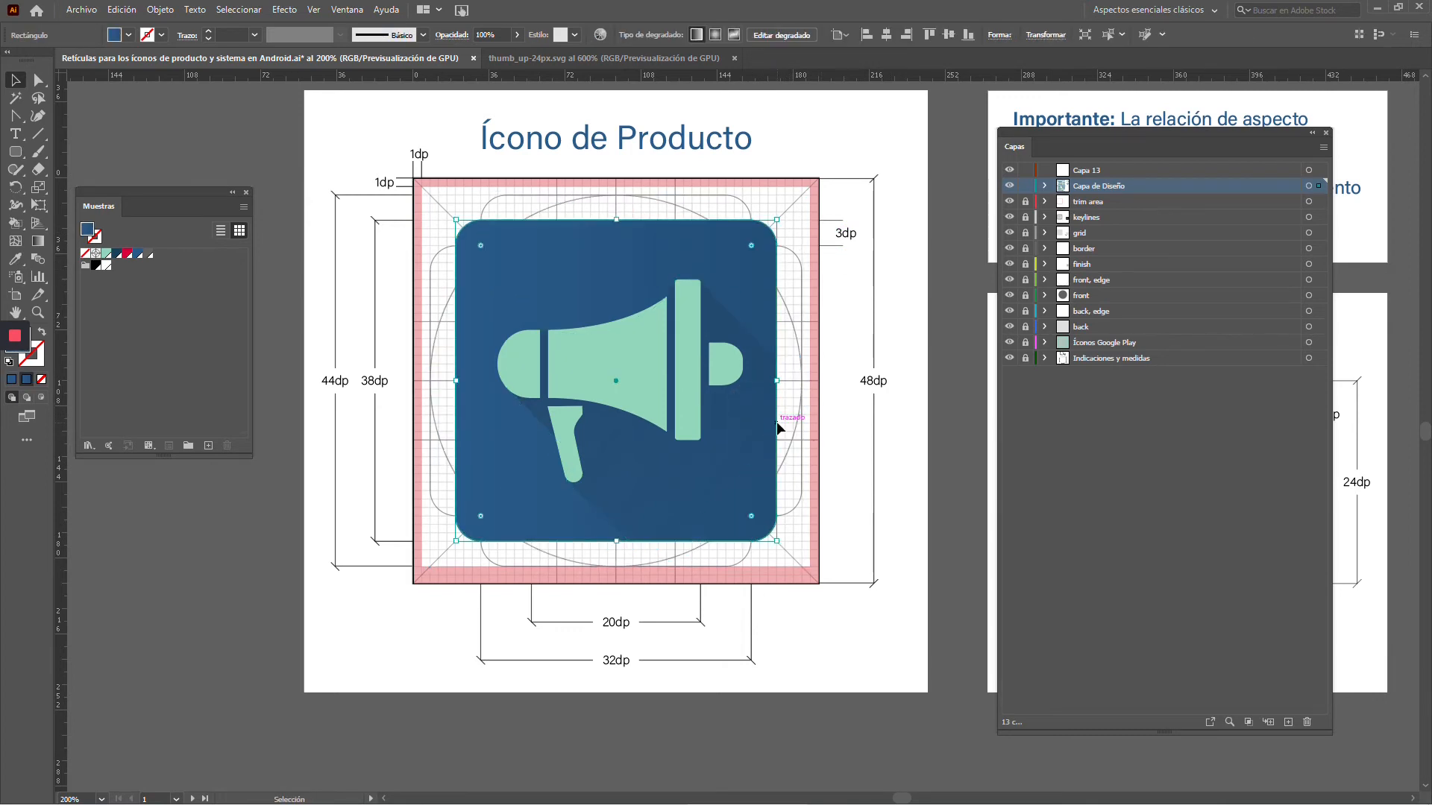
Examine the megaphone's construction against the grid in outline view, and return to the preview
scroll(738, 468, "up", 1, "alt")
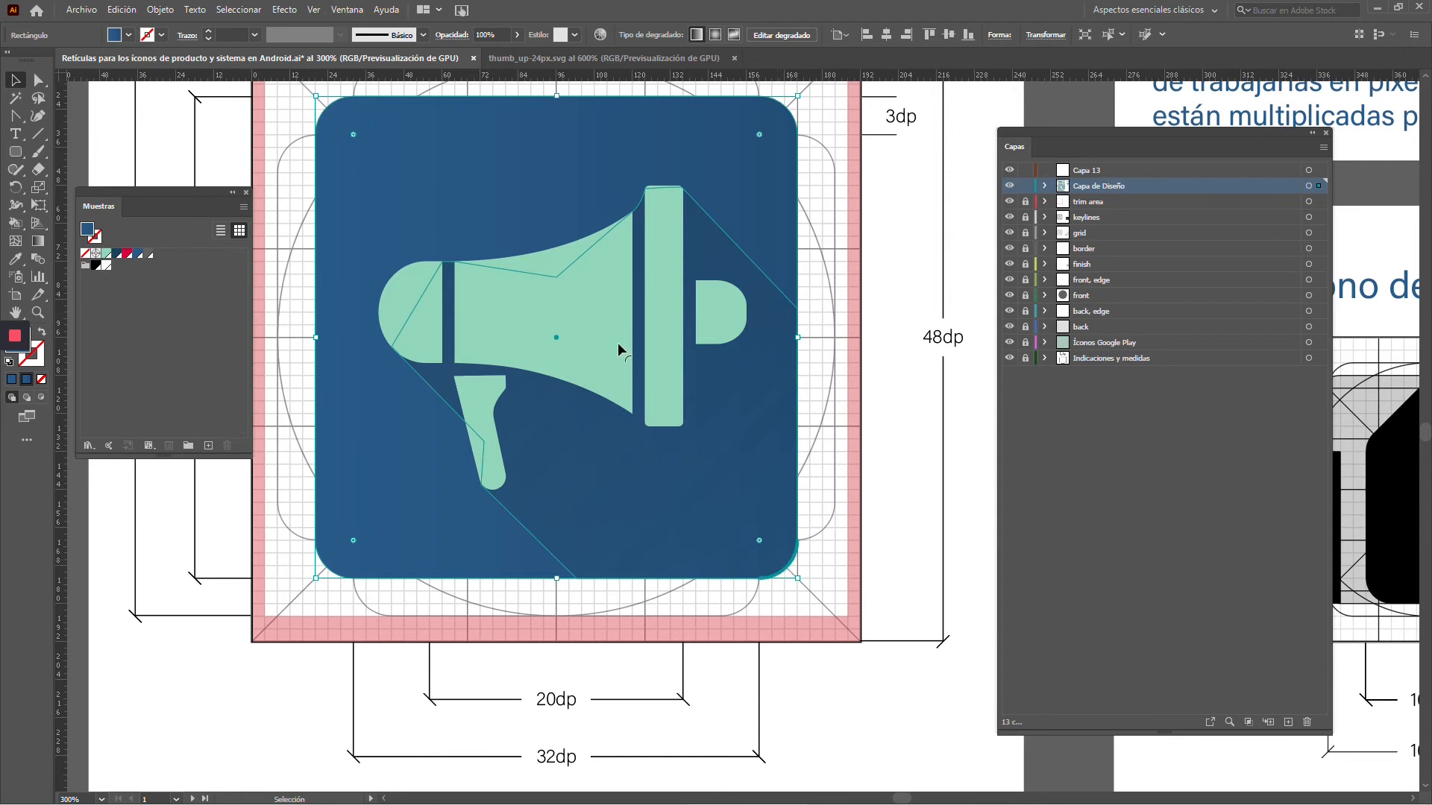
left_click(461, 181)
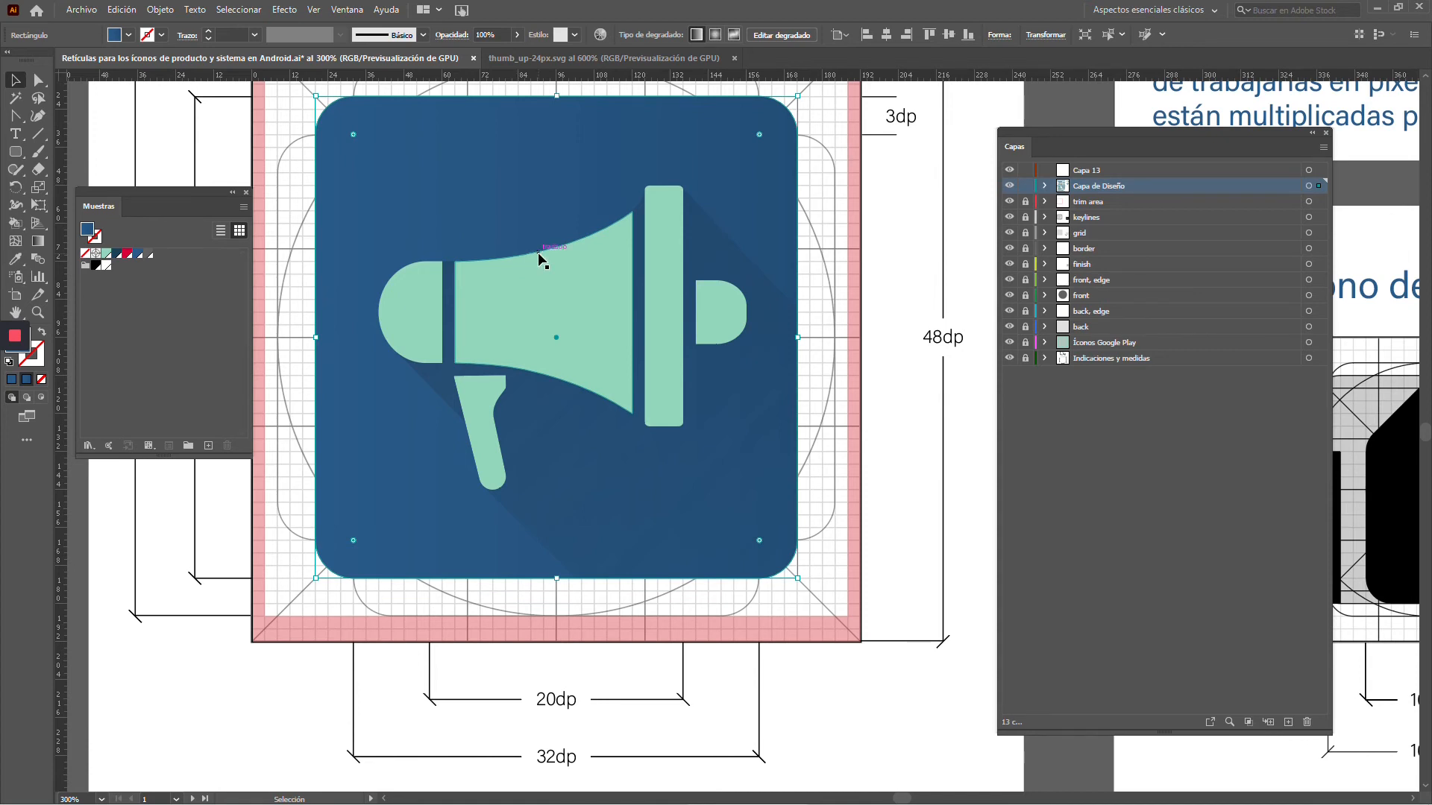
key("a")
key("ctrl+y")
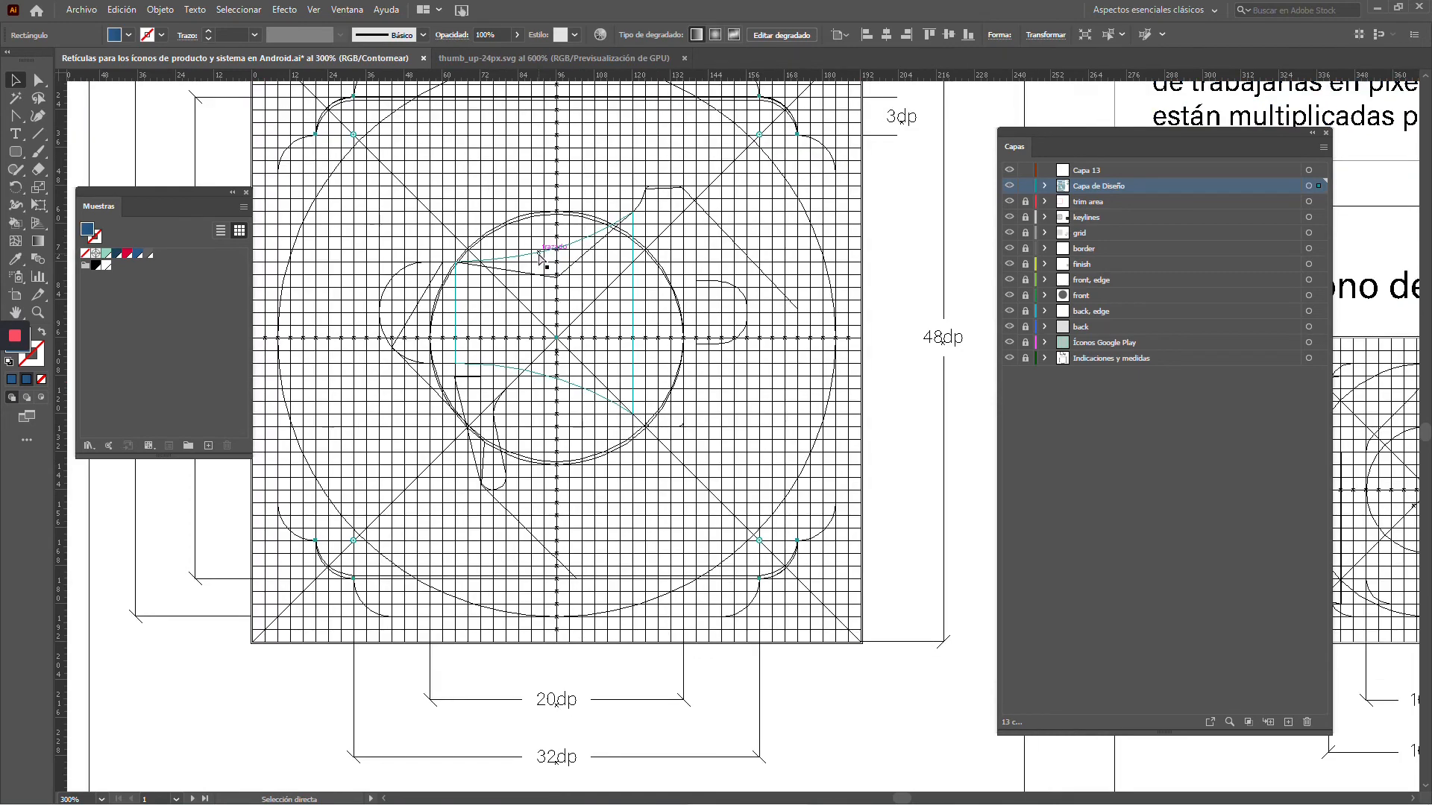
key("ctrl+y")
key("v")
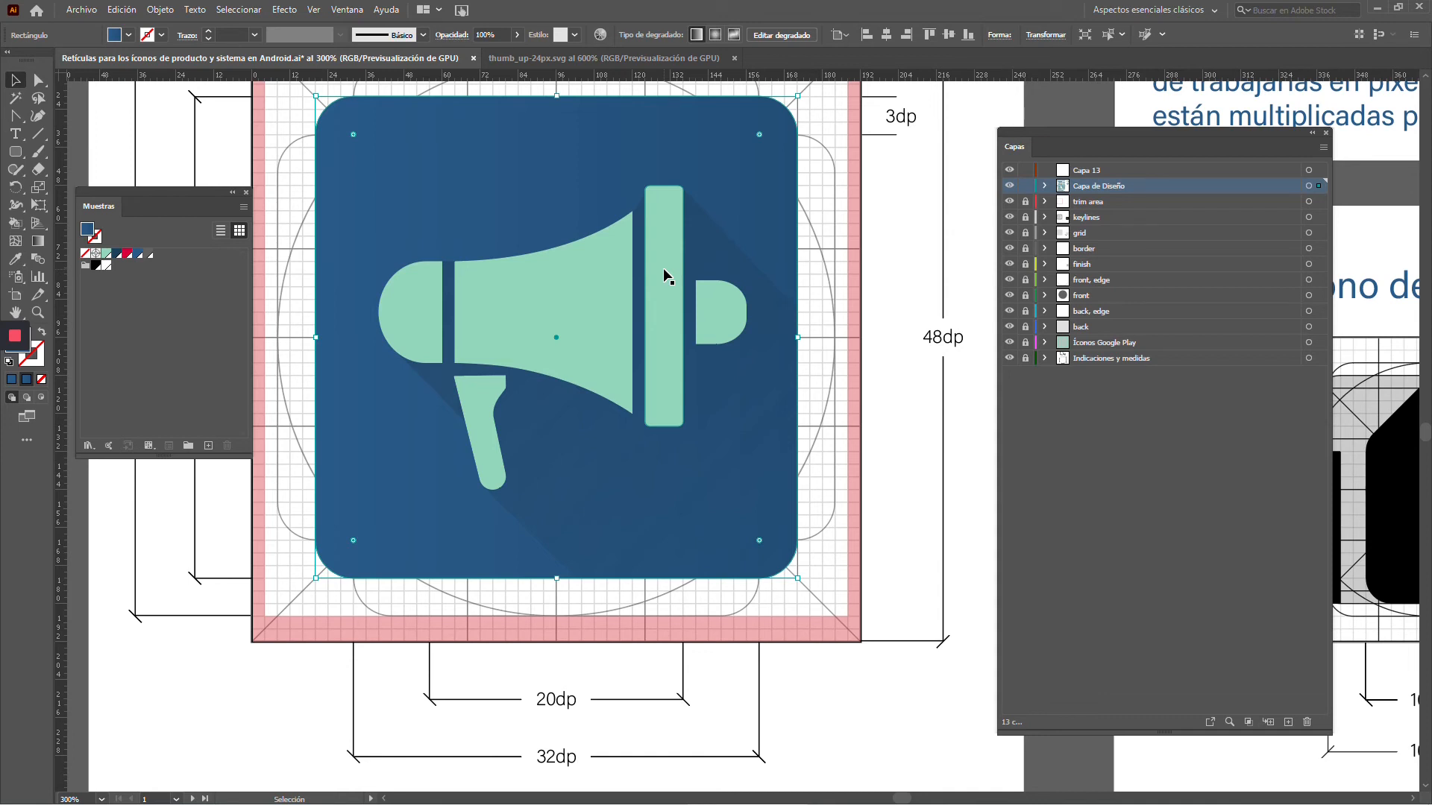
Check the trim area layer, hide Capa de Diseño, and examine the system icon template's grid, keylines and measurements
scroll(665, 269, "down", 2)
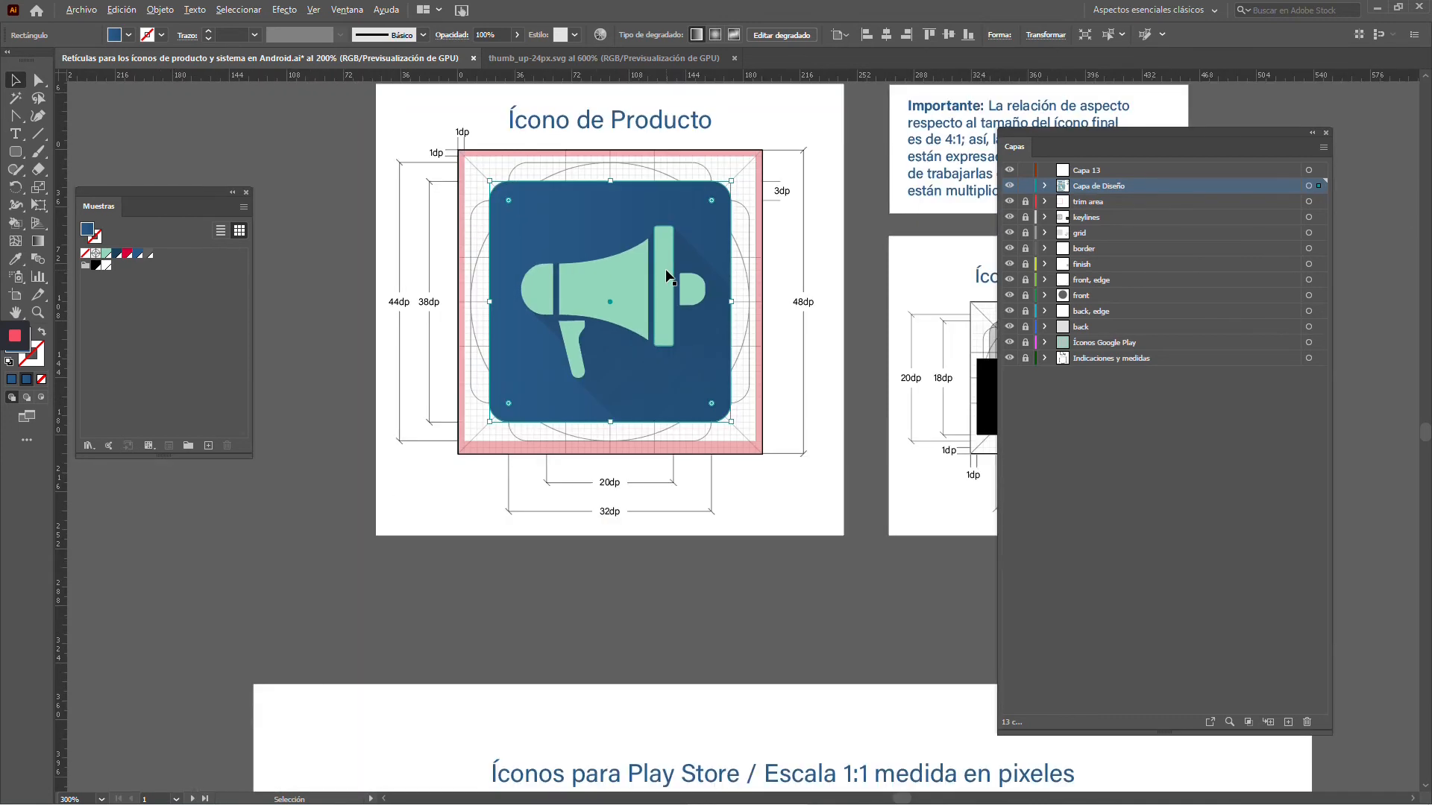
left_click(1010, 203)
left_click(1010, 203)
left_click(1011, 188)
left_click_drag(948, 231, 536, 273)
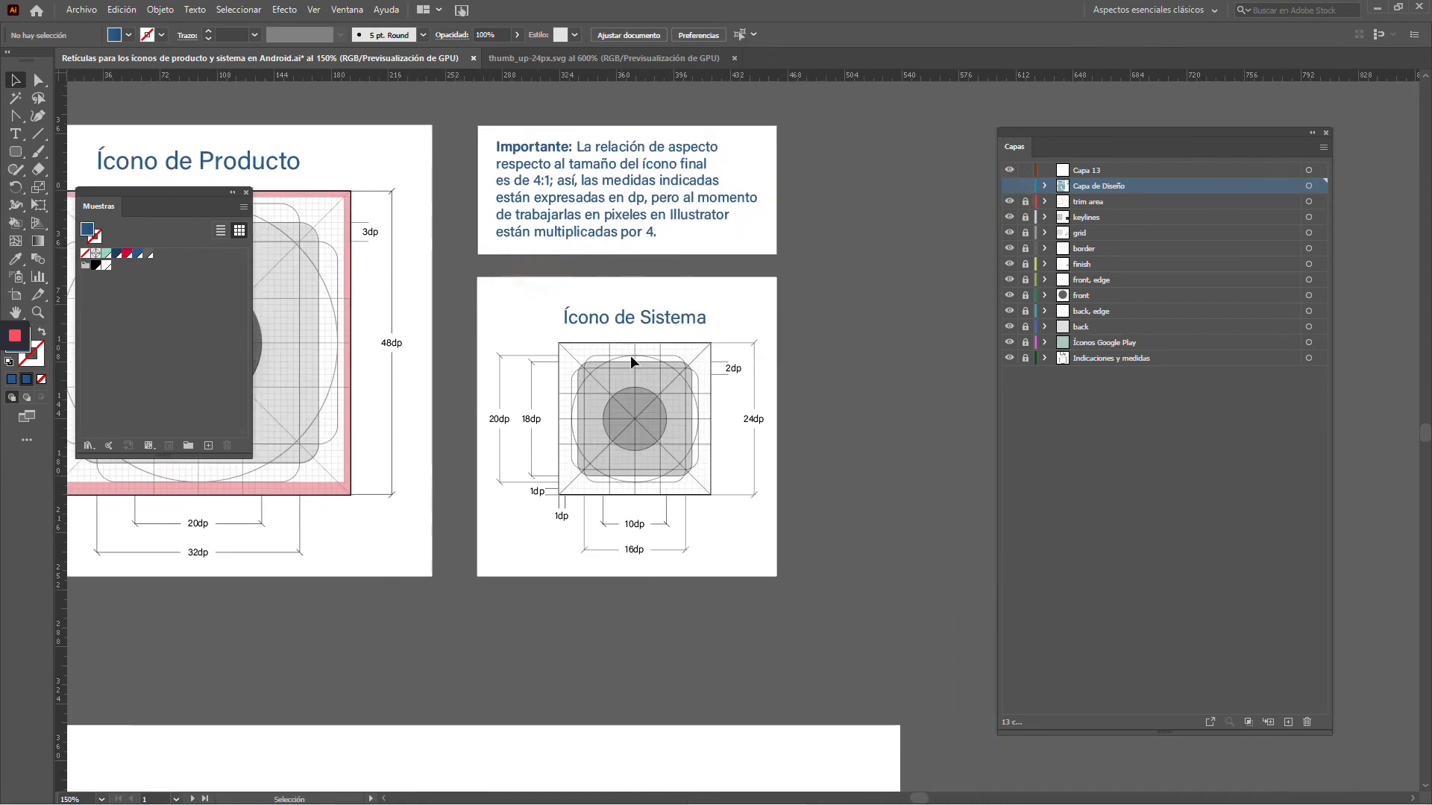
scroll(632, 366, "up", 2)
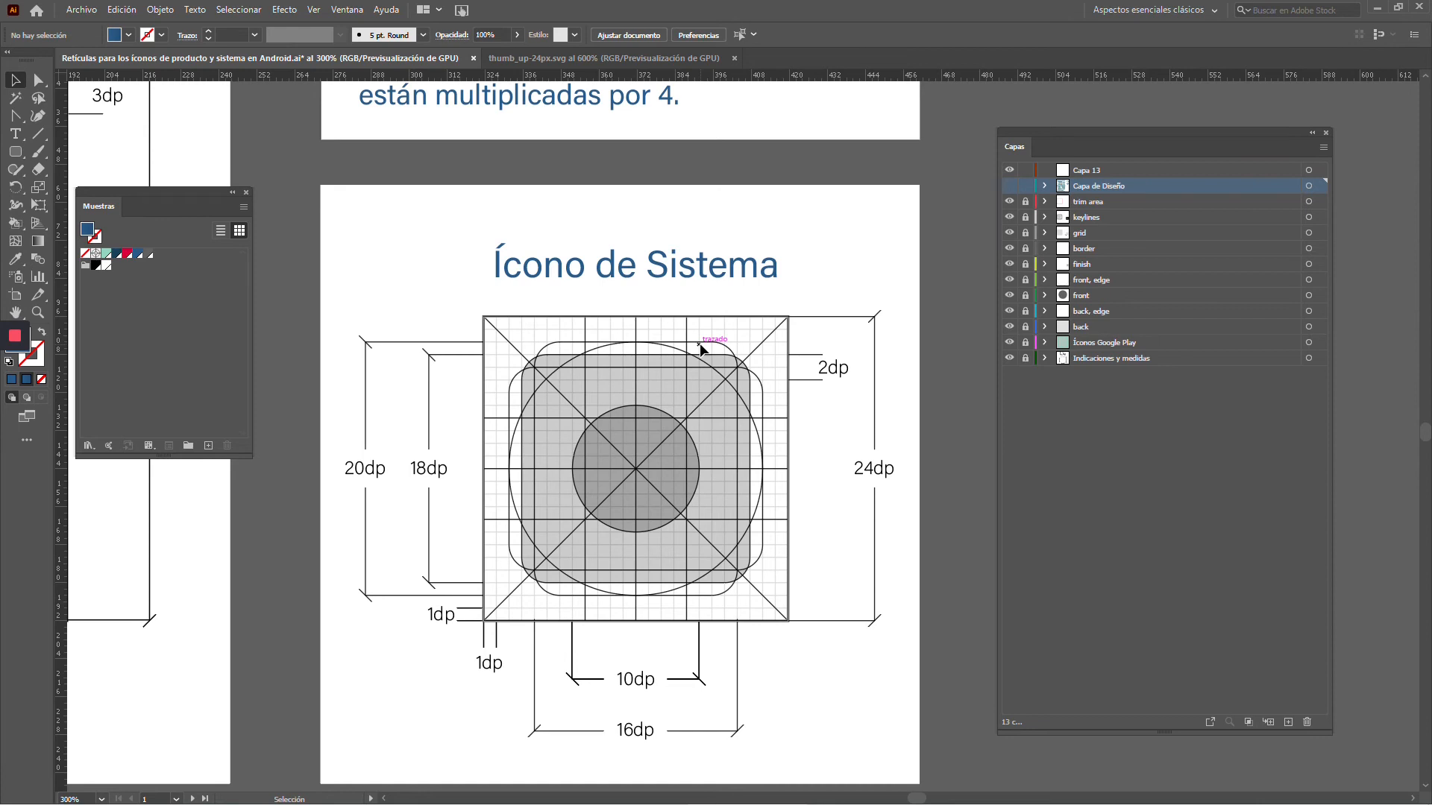
left_click(561, 342)
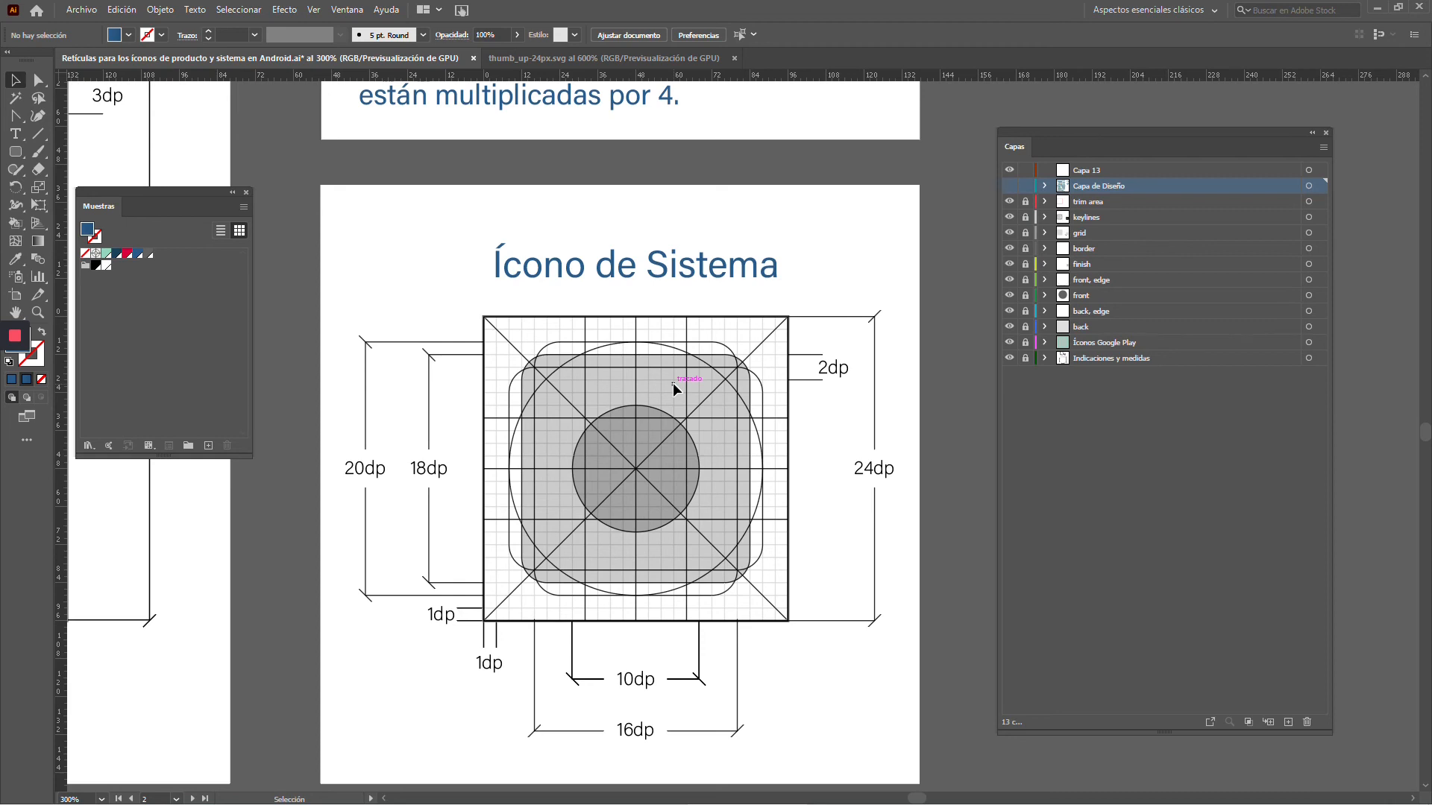
Show the Capa de Diseño layer and examine how the thumbs-up icon sits on the system icon grid
left_click(1009, 185)
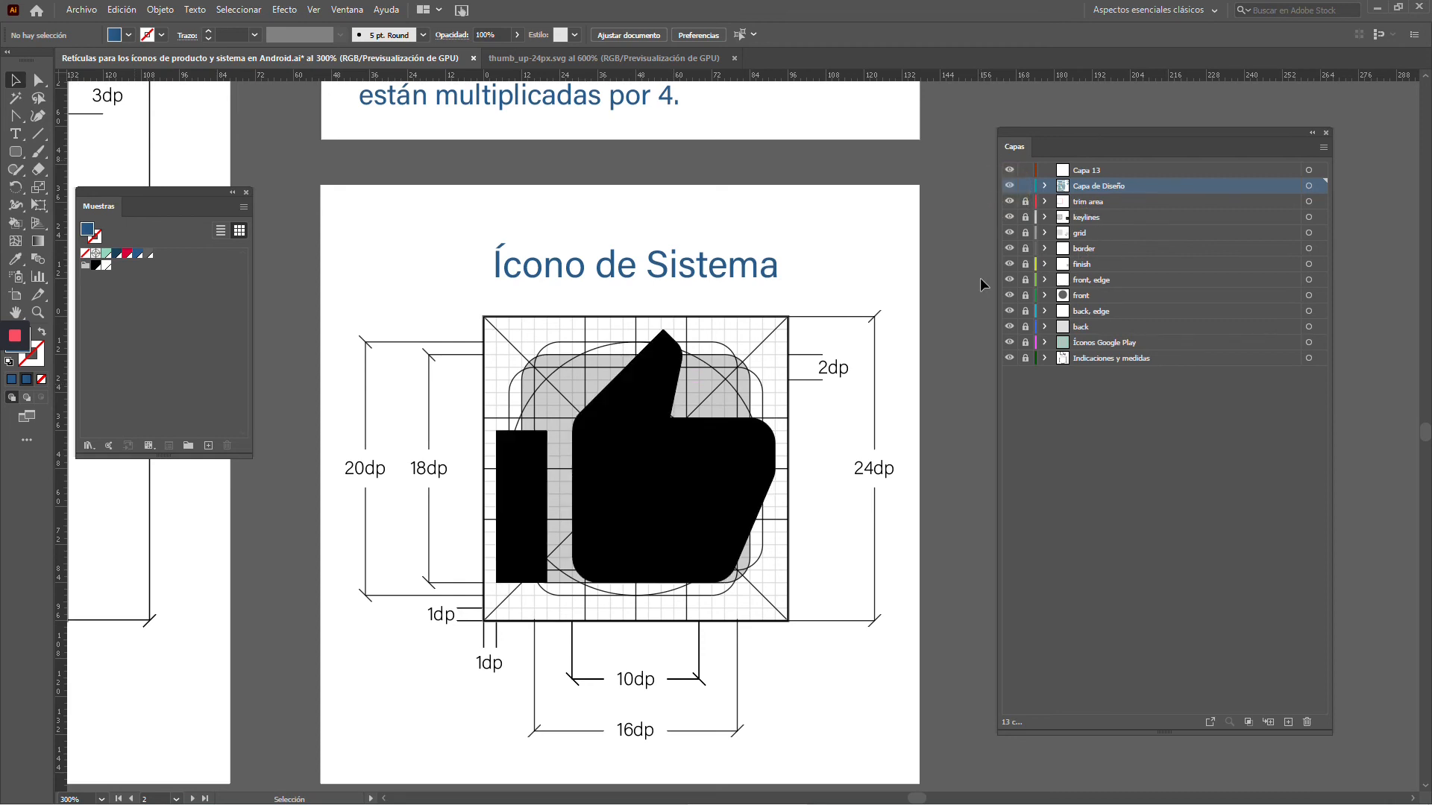
scroll(749, 490, "up", 1)
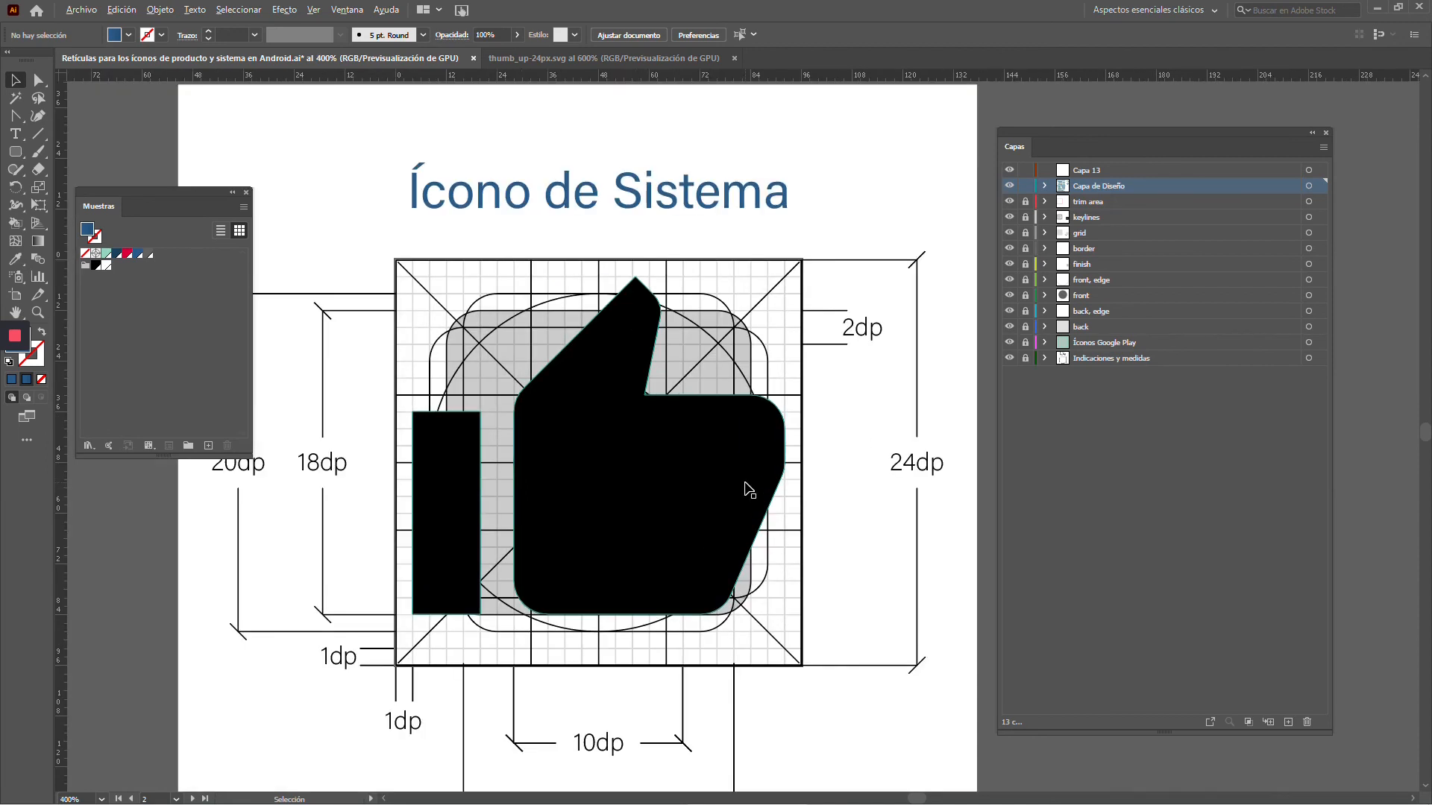
scroll(749, 489, "down", 1)
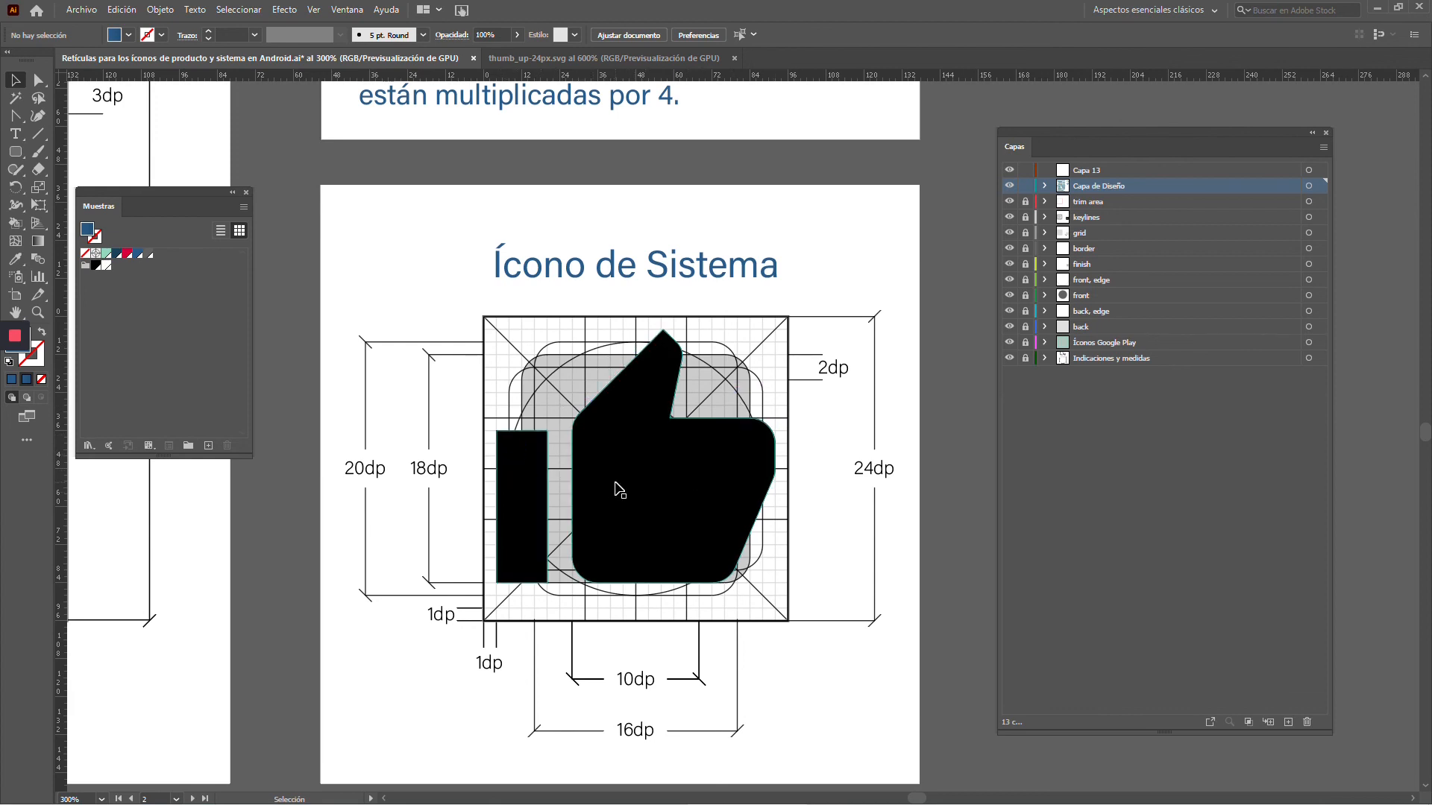
Try to enlarge the thumbs-up icon from its centre to the full width of the 24dp frame, undo it and deselect
left_click(701, 490)
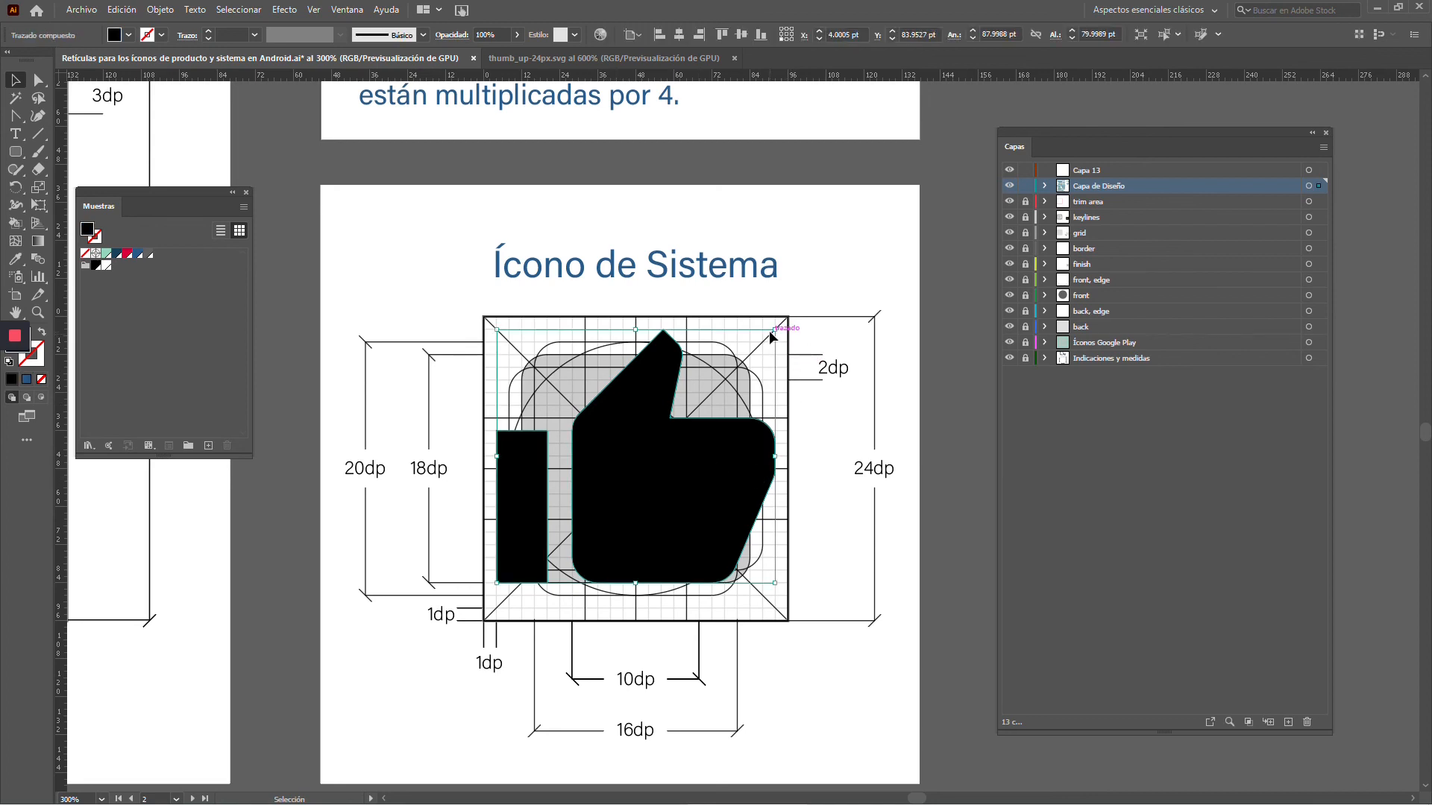
left_click_drag(774, 329, 789, 316)
key("a")
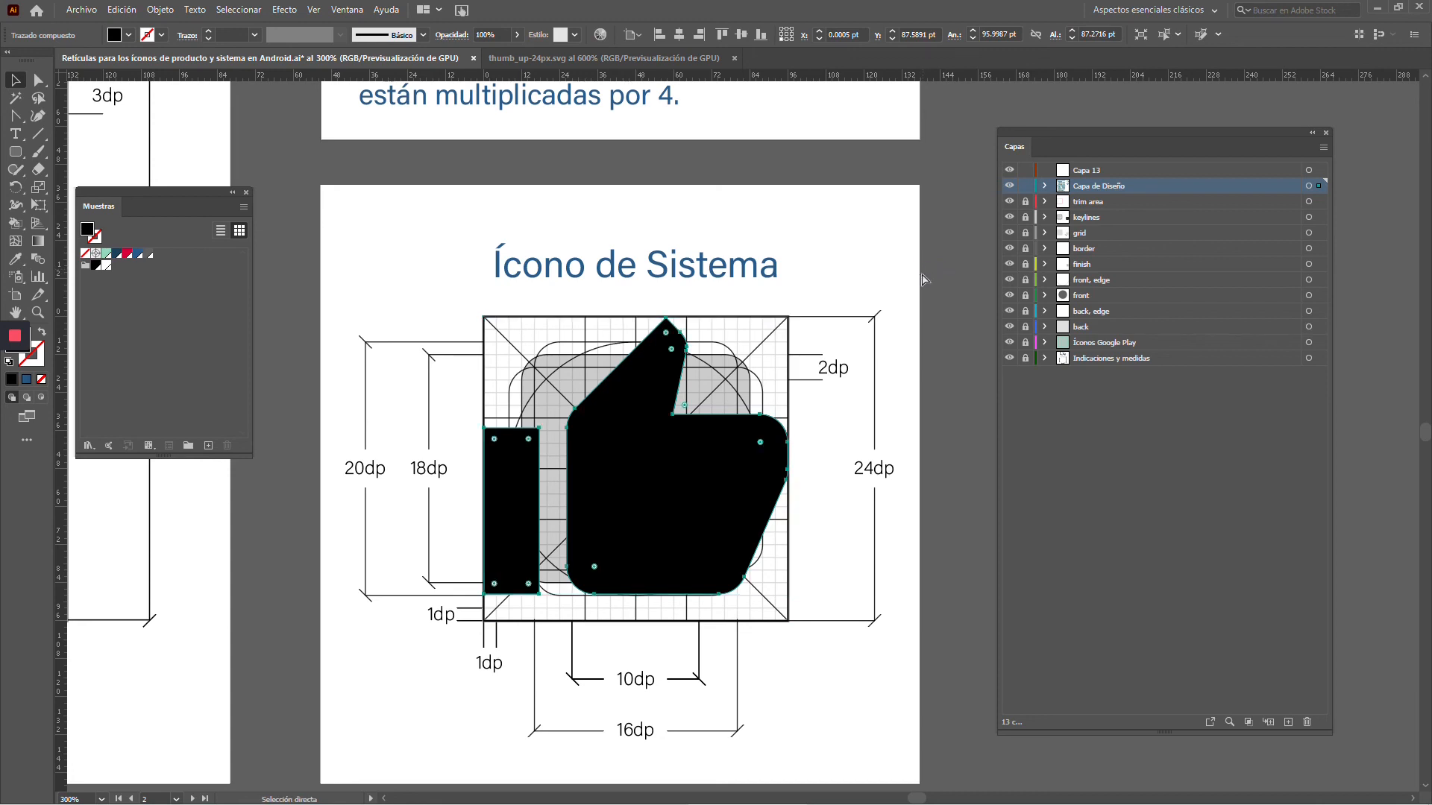
key("ctrl+z")
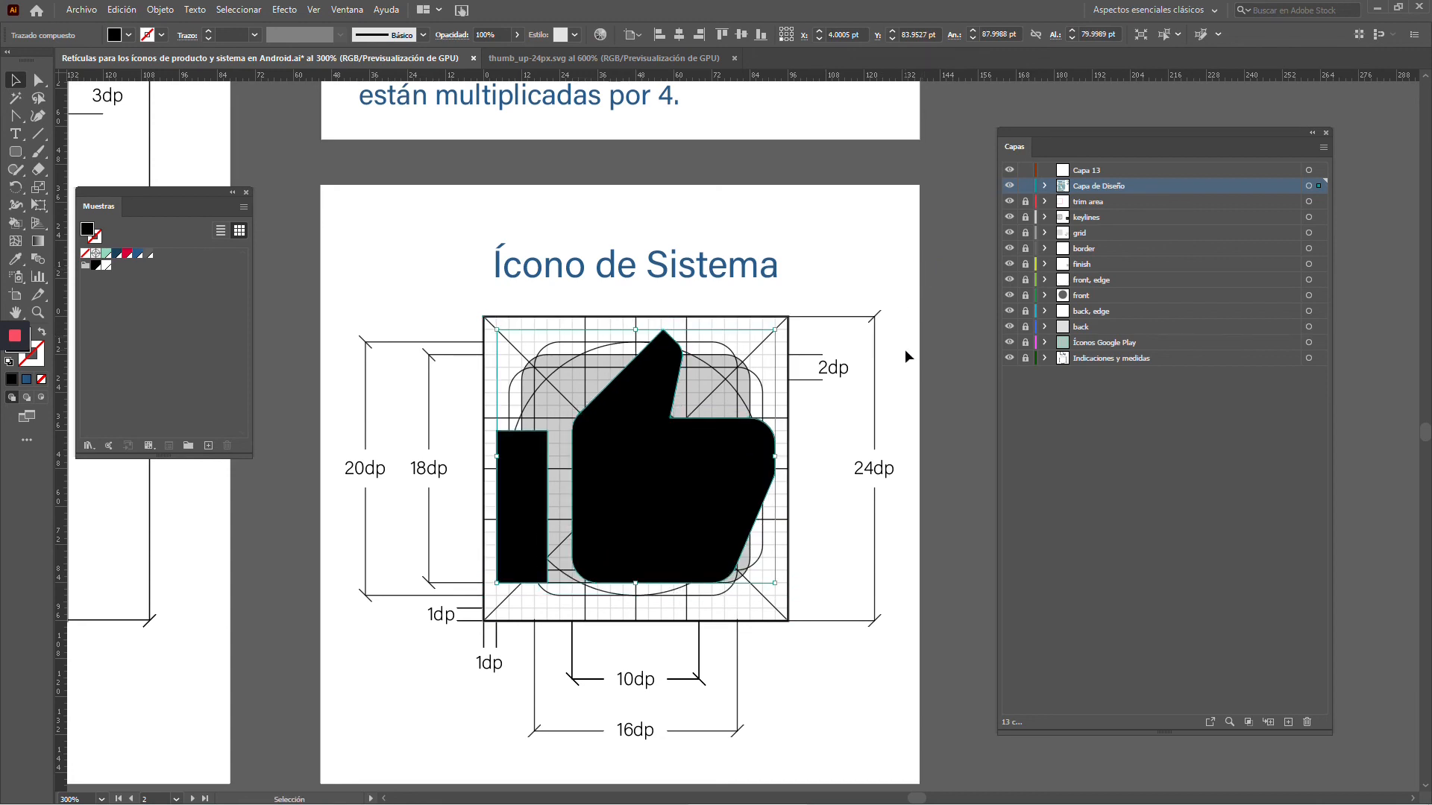
left_click(905, 351)
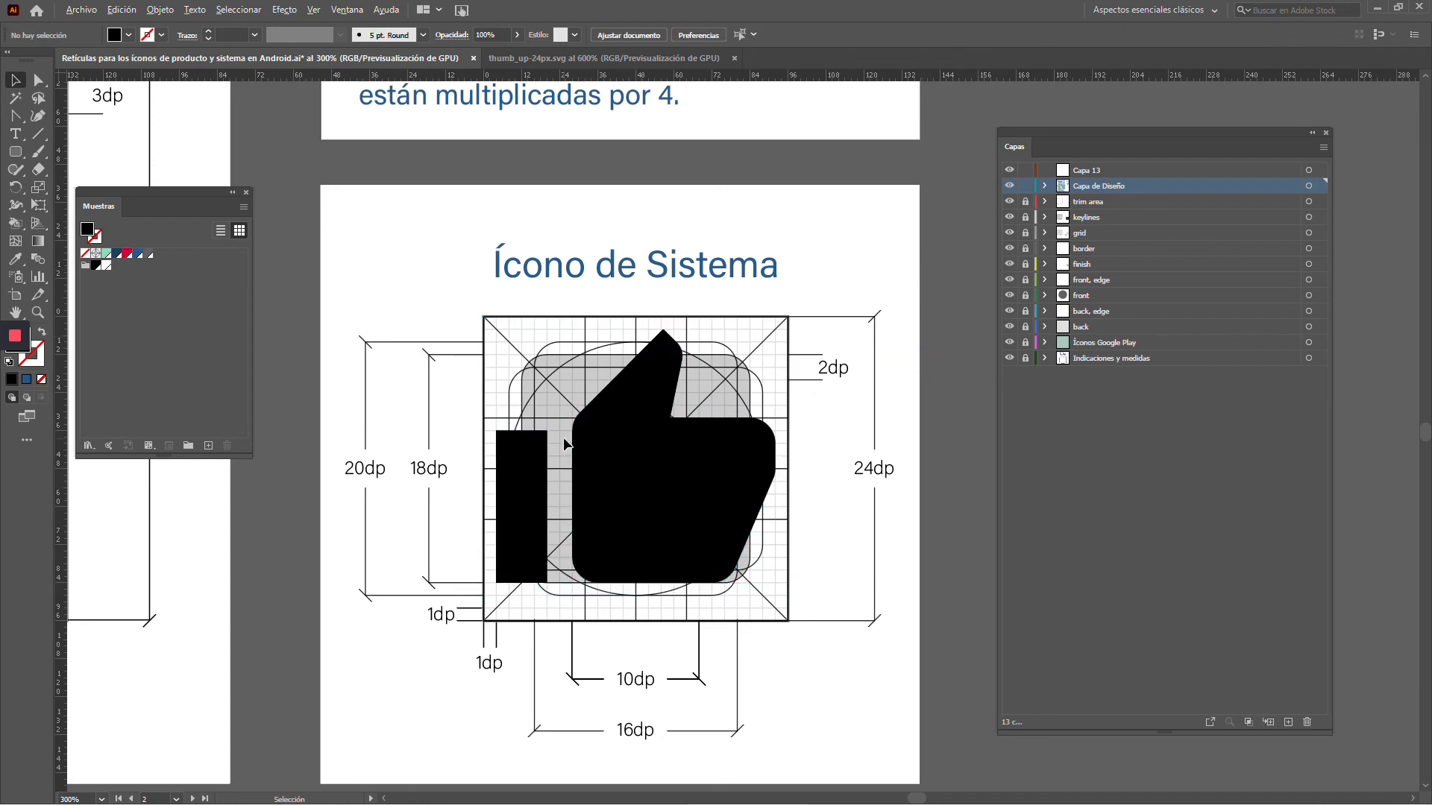
Compare the thumbs-up system icon with the product icon template and the note on the 4:1 ratio
scroll(562, 437, "up", 1)
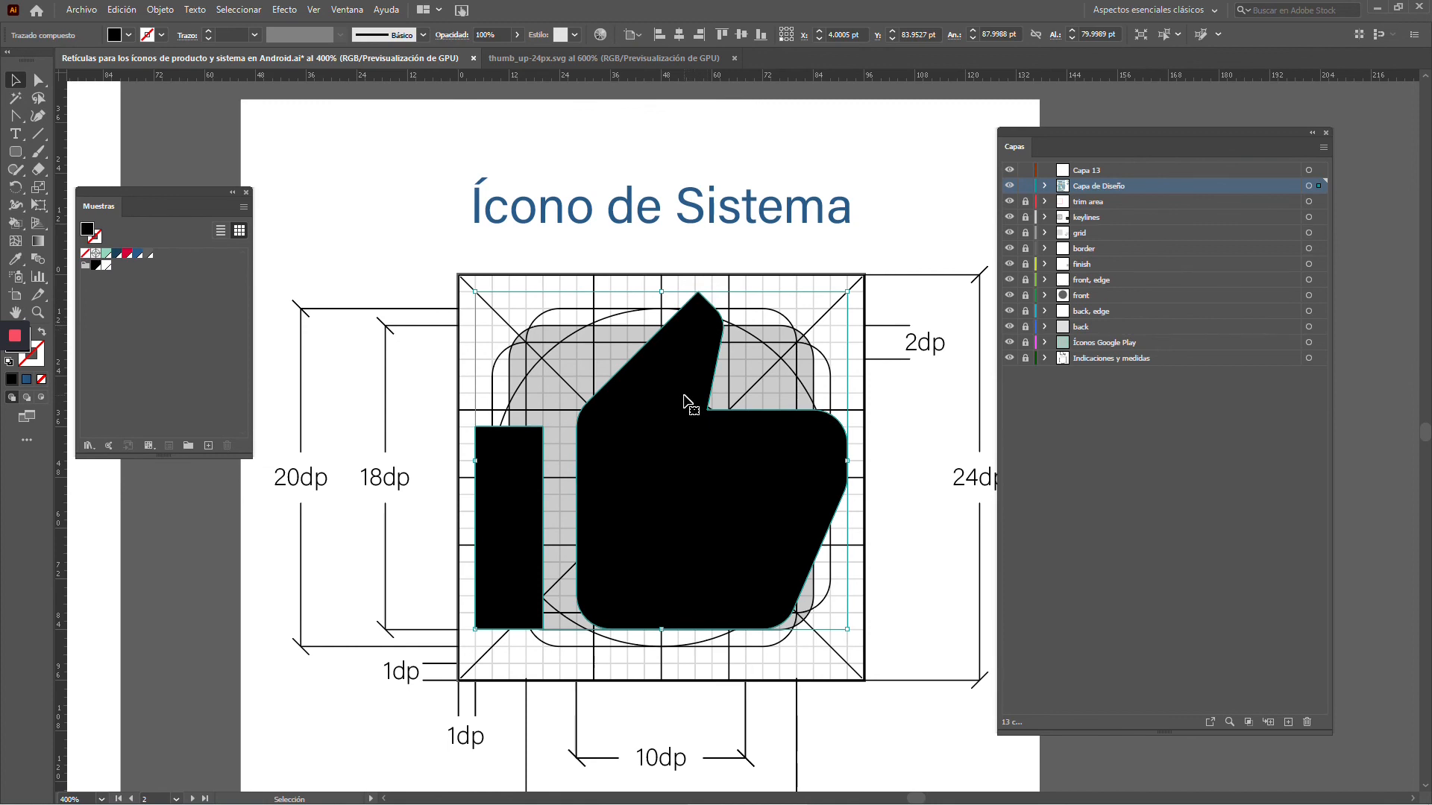
scroll(685, 404, "down", 2)
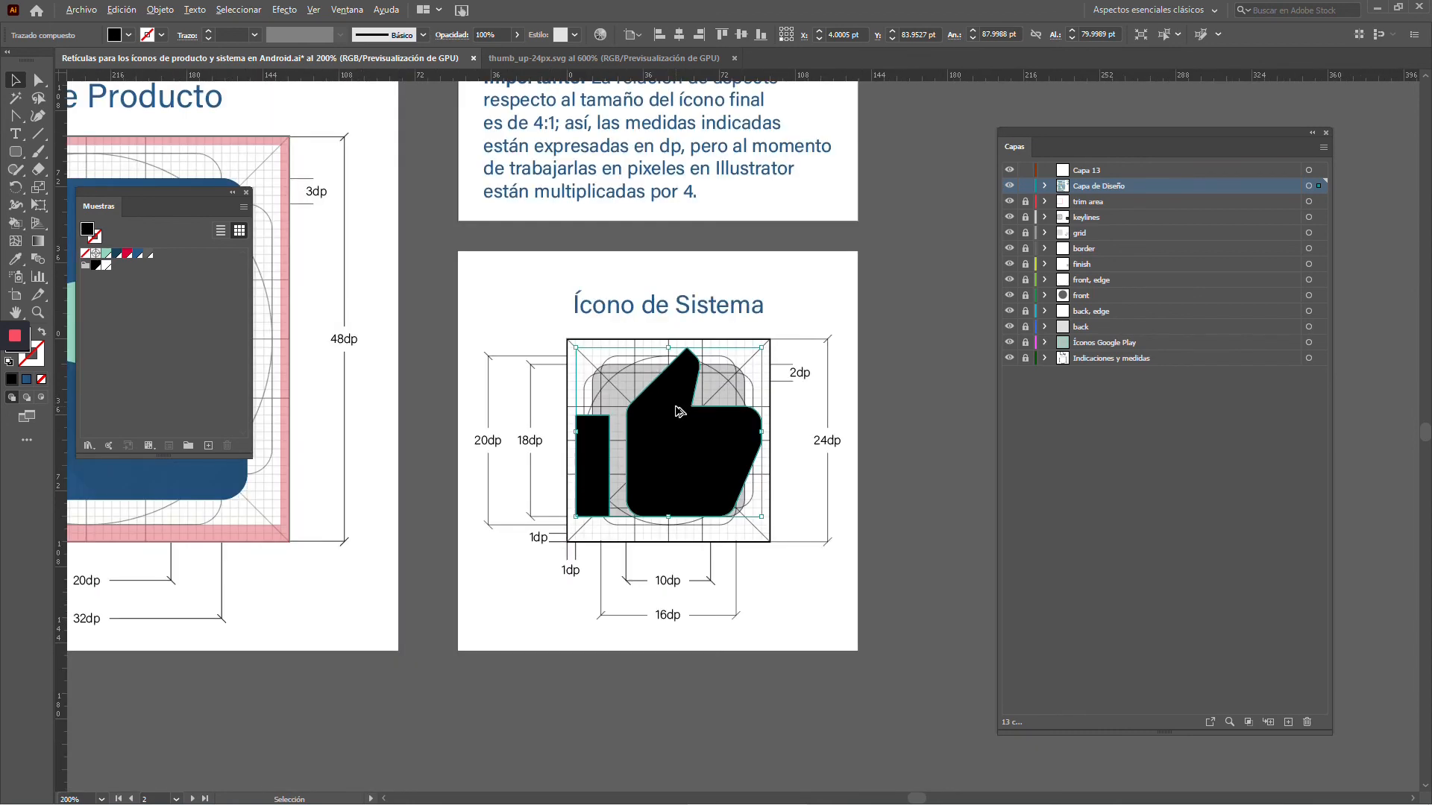
scroll(678, 412, "down", 1)
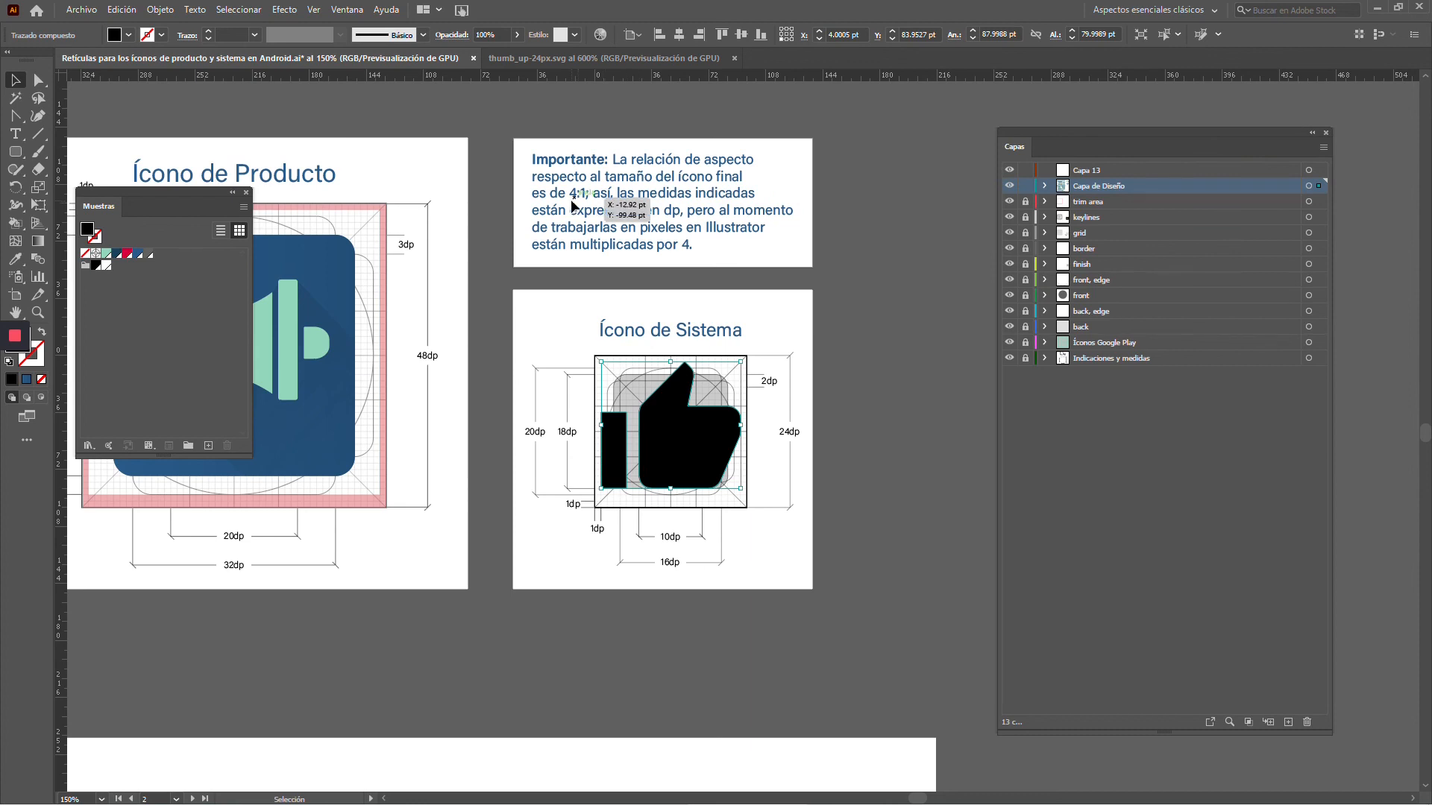
left_click_drag(567, 358, 671, 329)
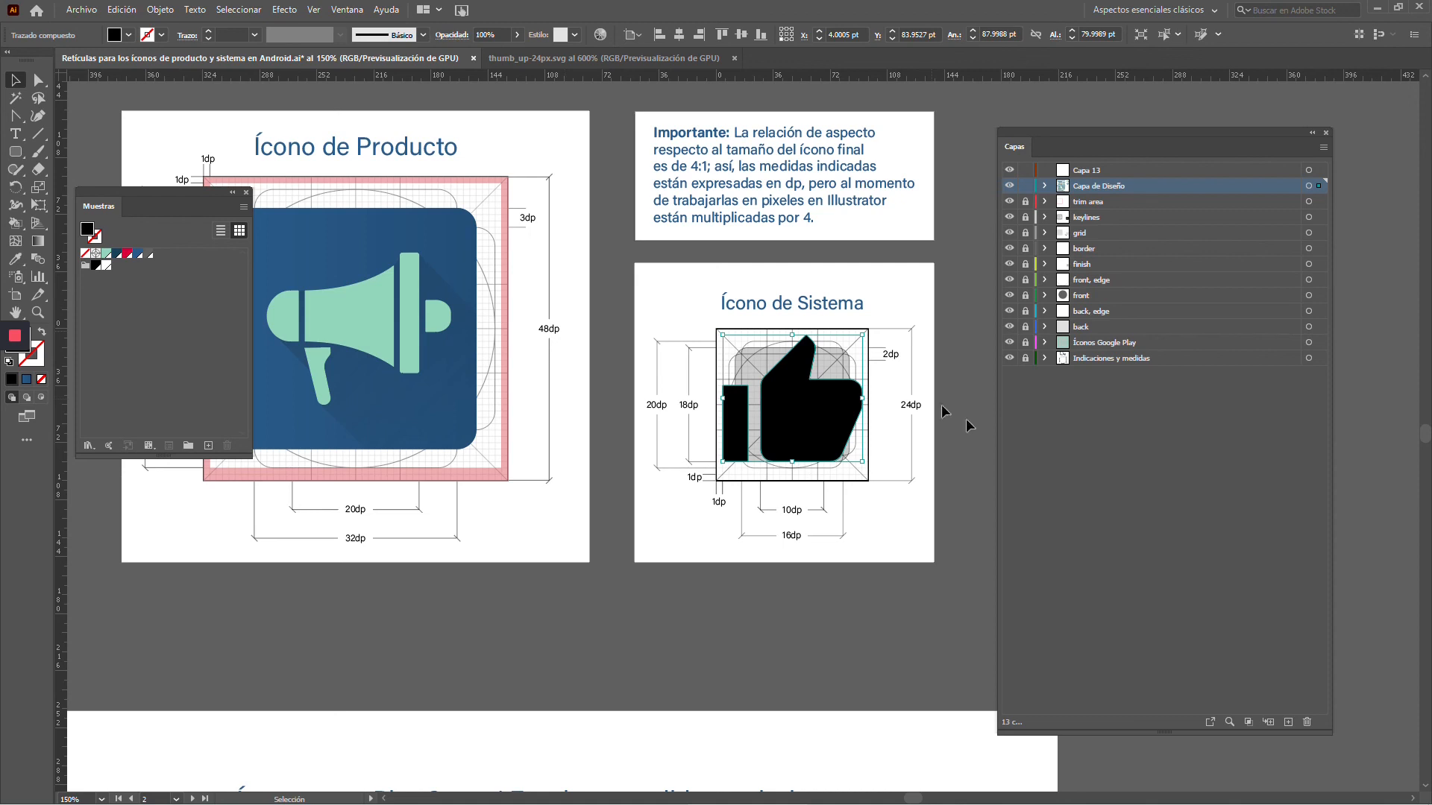
scroll(852, 382, "up", 1)
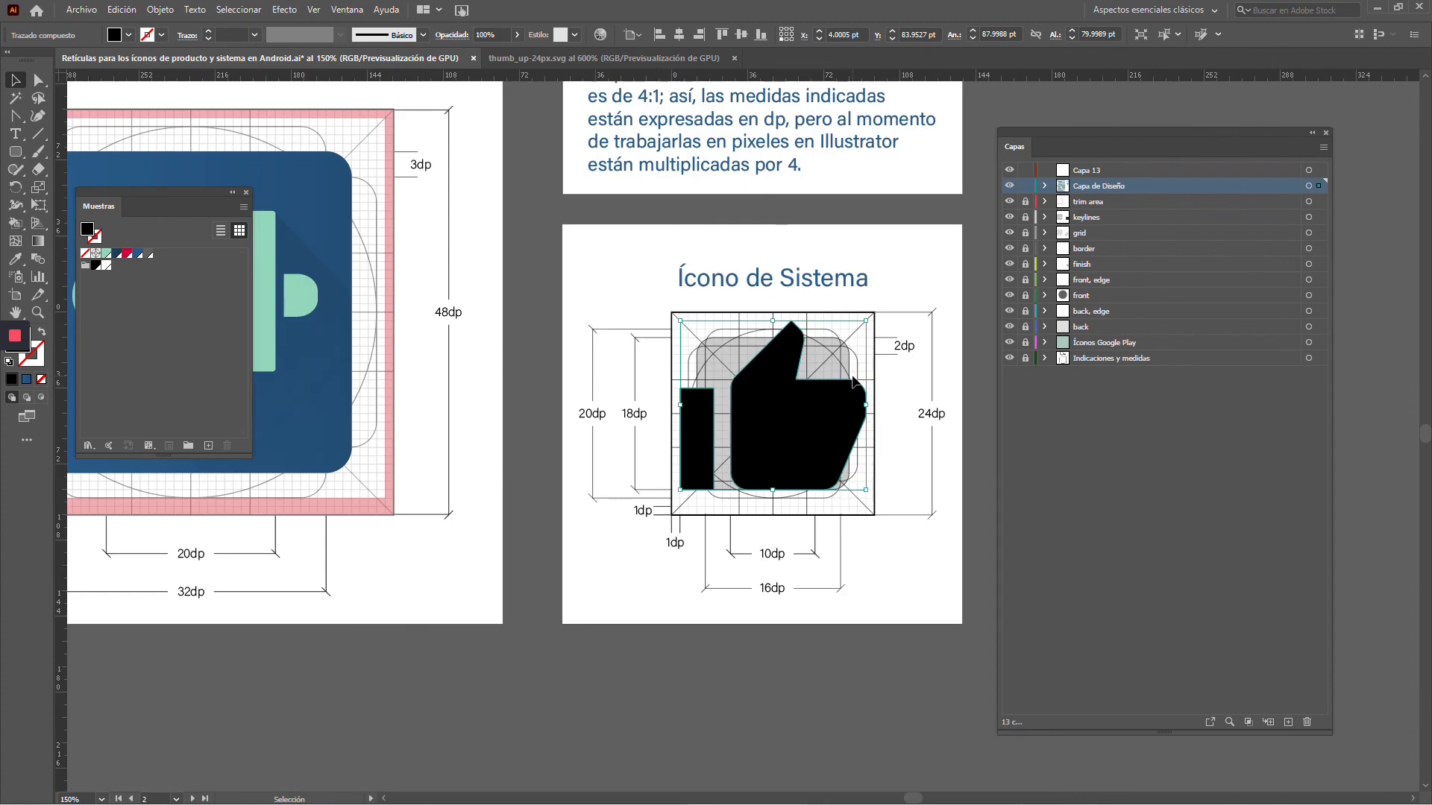